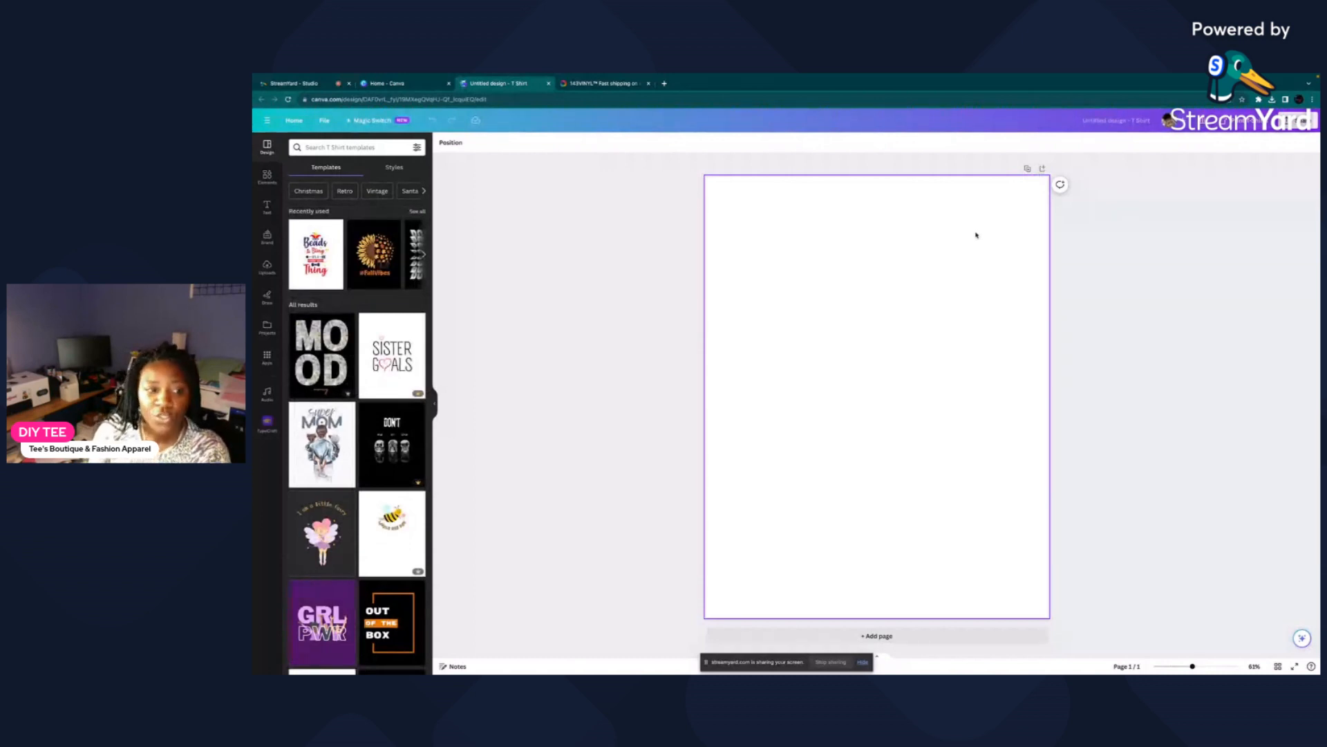
Browse the T-shirt template gallery for available designs.
{"action": "scroll", "coordinate": [408, 440], "scroll_direction": "down", "scroll_amount": 2}
{"action": "scroll", "coordinate": [407, 438], "scroll_direction": "down", "scroll_amount": 7}
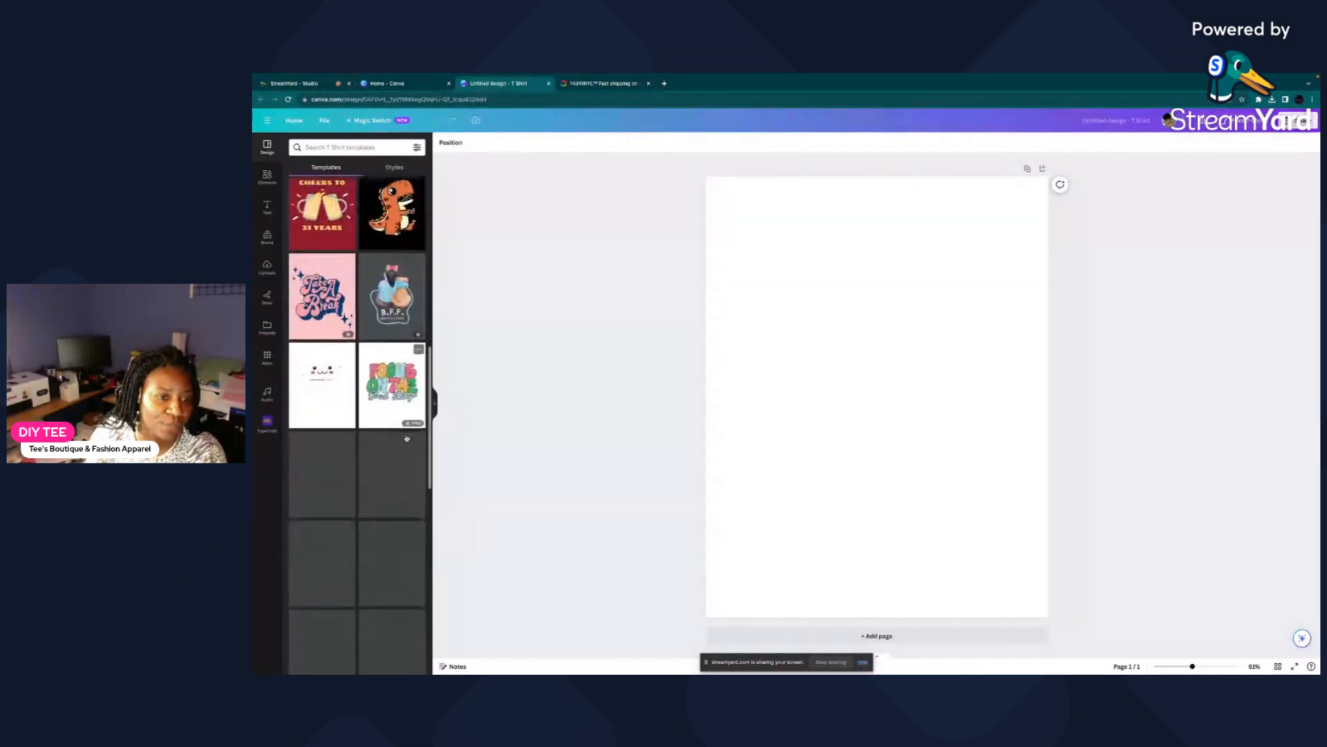
{"action": "scroll", "coordinate": [407, 438], "scroll_direction": "down", "scroll_amount": 5}
{"action": "scroll", "coordinate": [408, 437], "scroll_direction": "down", "scroll_amount": 1}
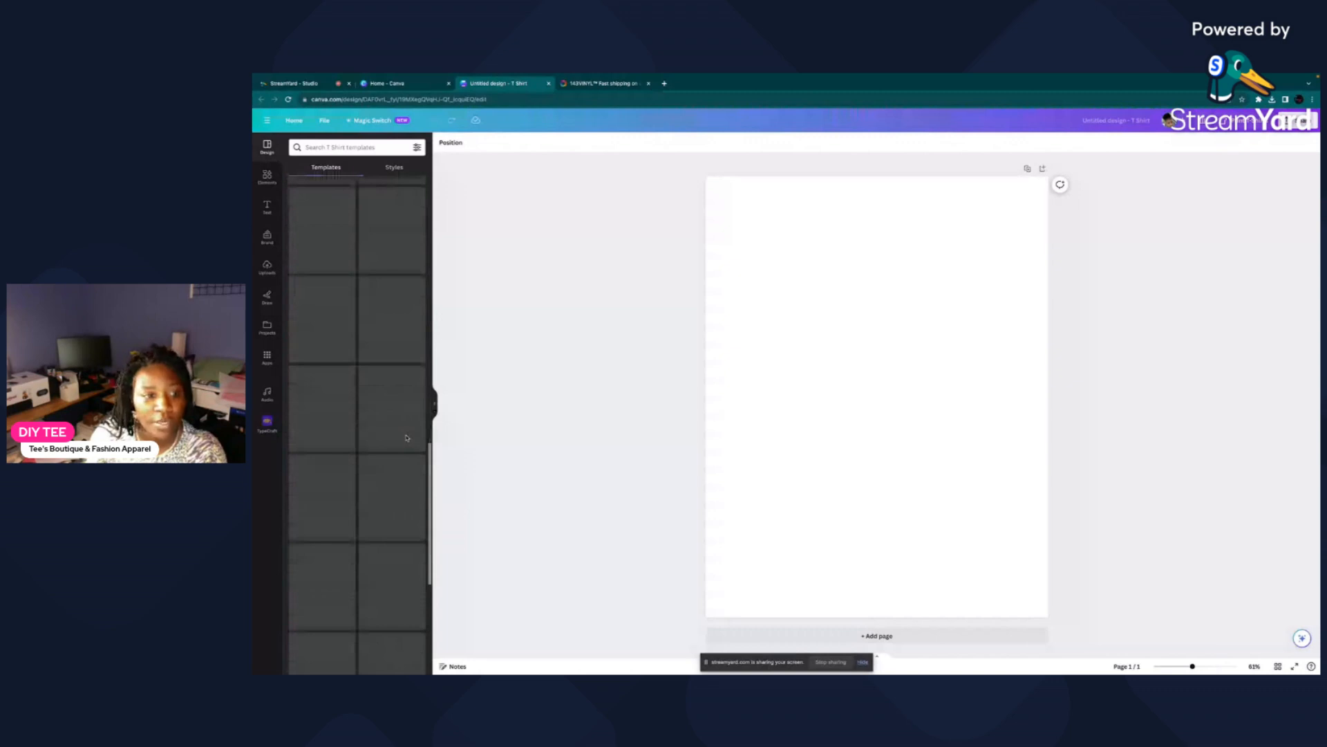
{"action": "scroll", "coordinate": [408, 438], "scroll_direction": "down", "scroll_amount": 1}
{"action": "scroll", "coordinate": [408, 401], "scroll_direction": "down", "scroll_amount": 5}
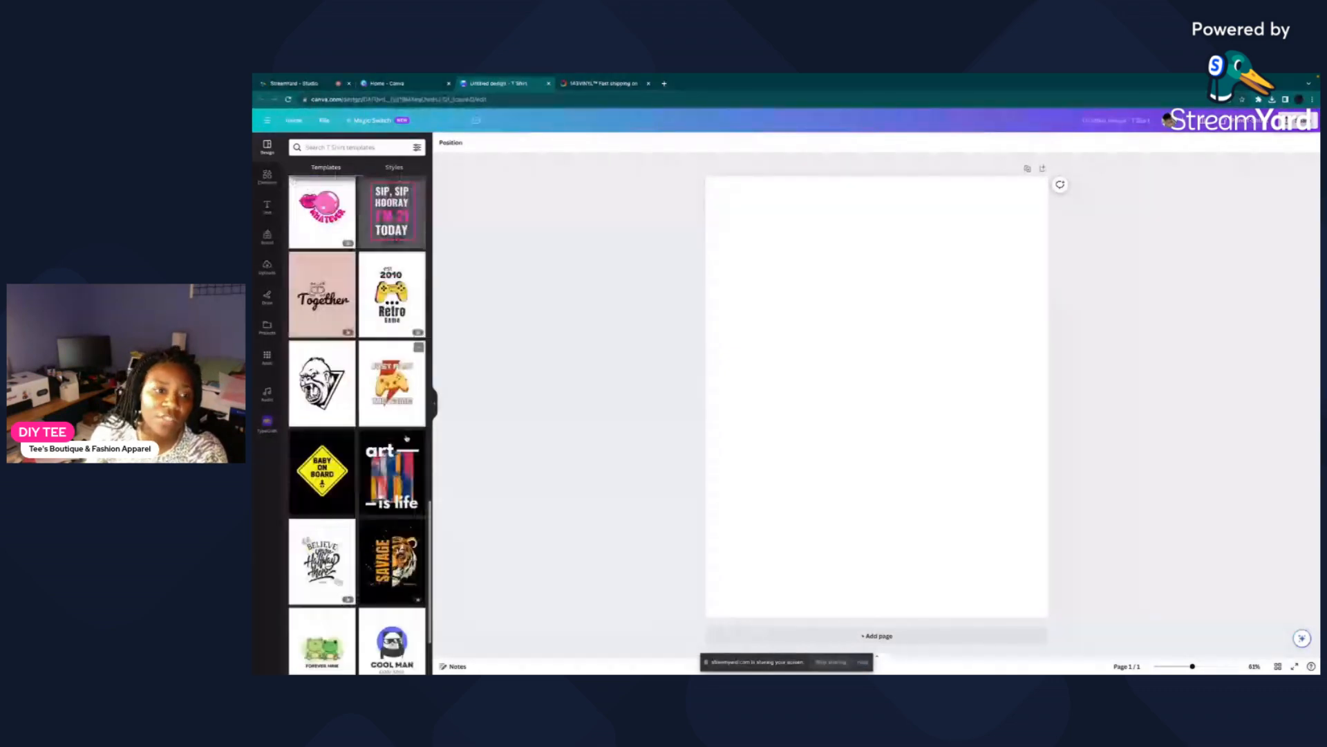
{"action": "scroll", "coordinate": [407, 437], "scroll_direction": "down", "scroll_amount": 5}
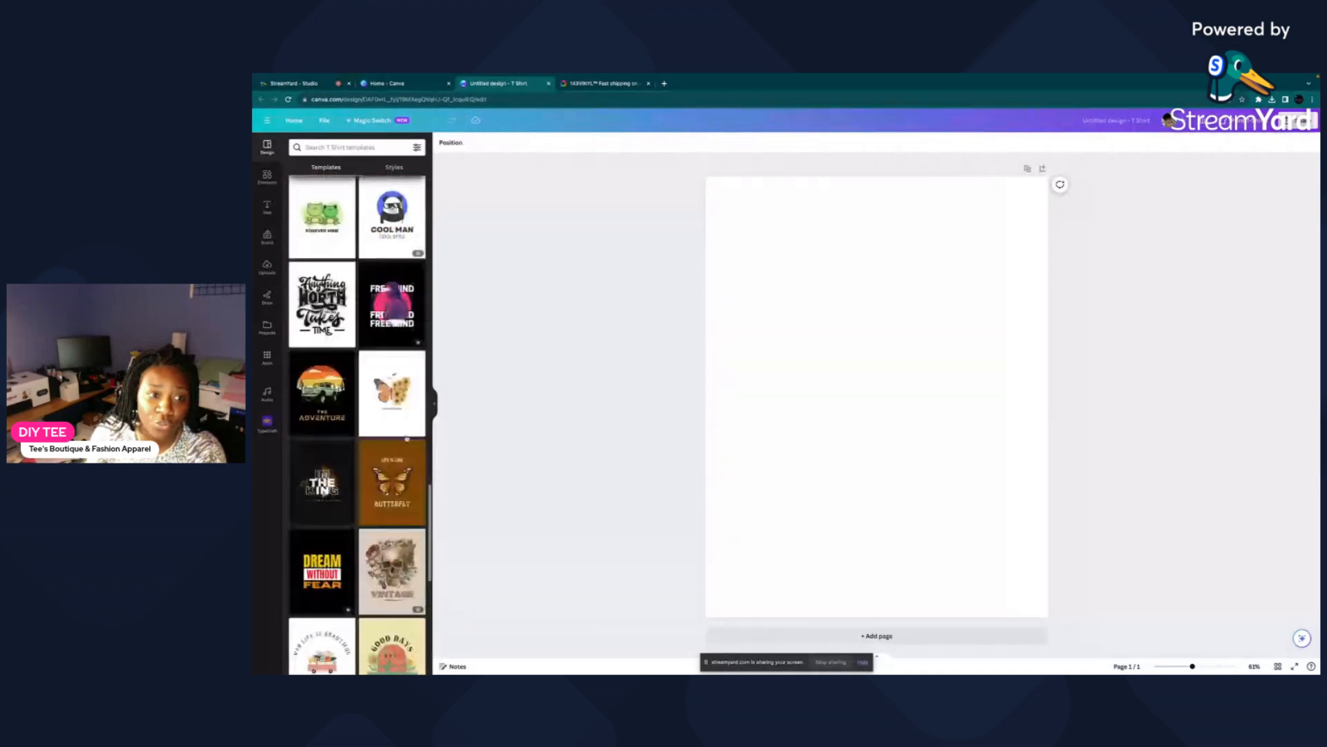
{"action": "scroll", "coordinate": [408, 438], "scroll_direction": "down", "scroll_amount": 4}
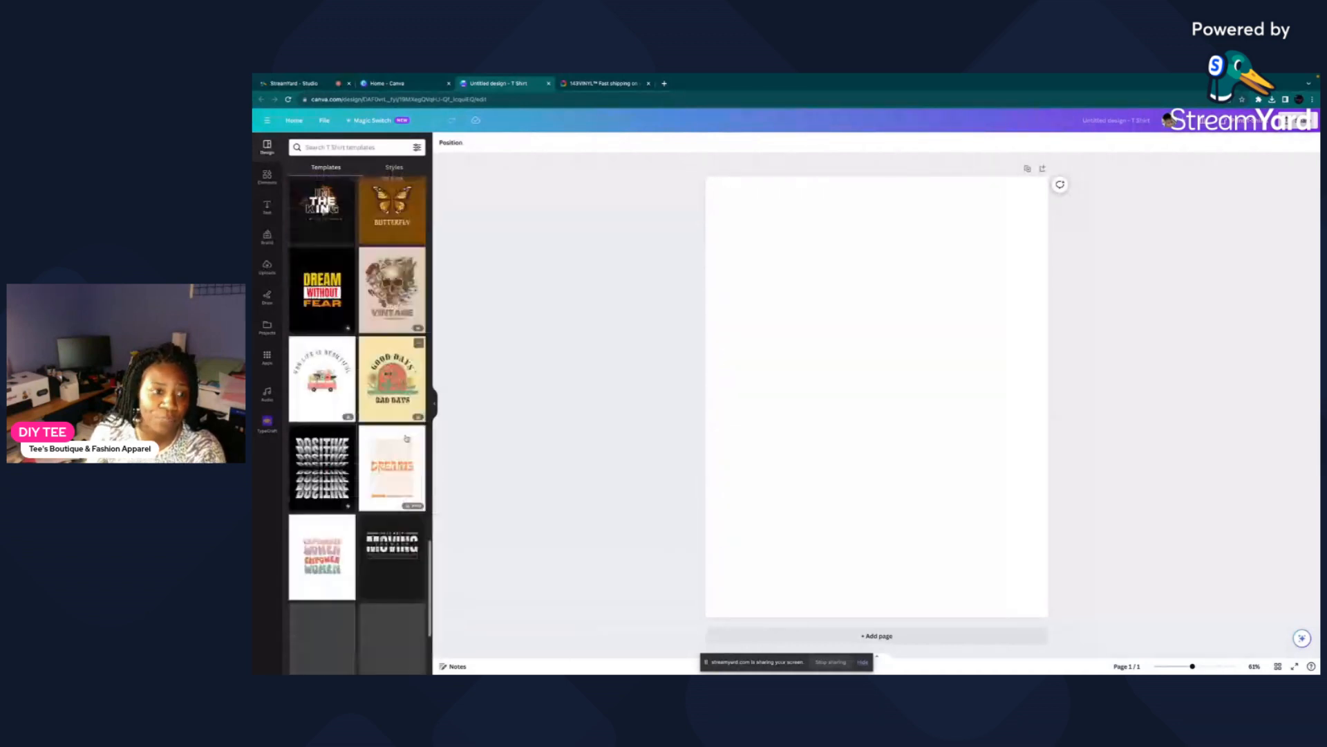
{"action": "scroll", "coordinate": [407, 437], "scroll_direction": "up", "scroll_amount": 1}
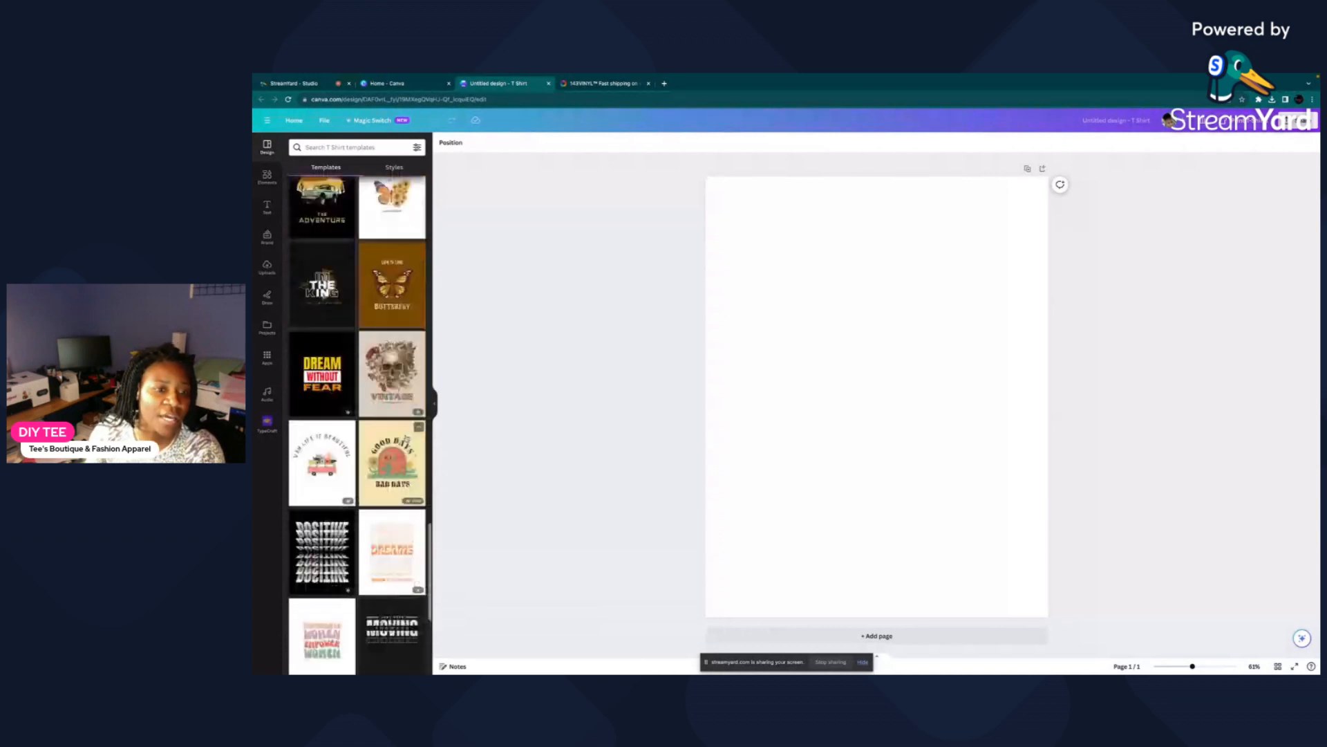
{"action": "scroll", "coordinate": [407, 437], "scroll_direction": "up", "scroll_amount": 5}
{"action": "scroll", "coordinate": [406, 437], "scroll_direction": "up", "scroll_amount": 5}
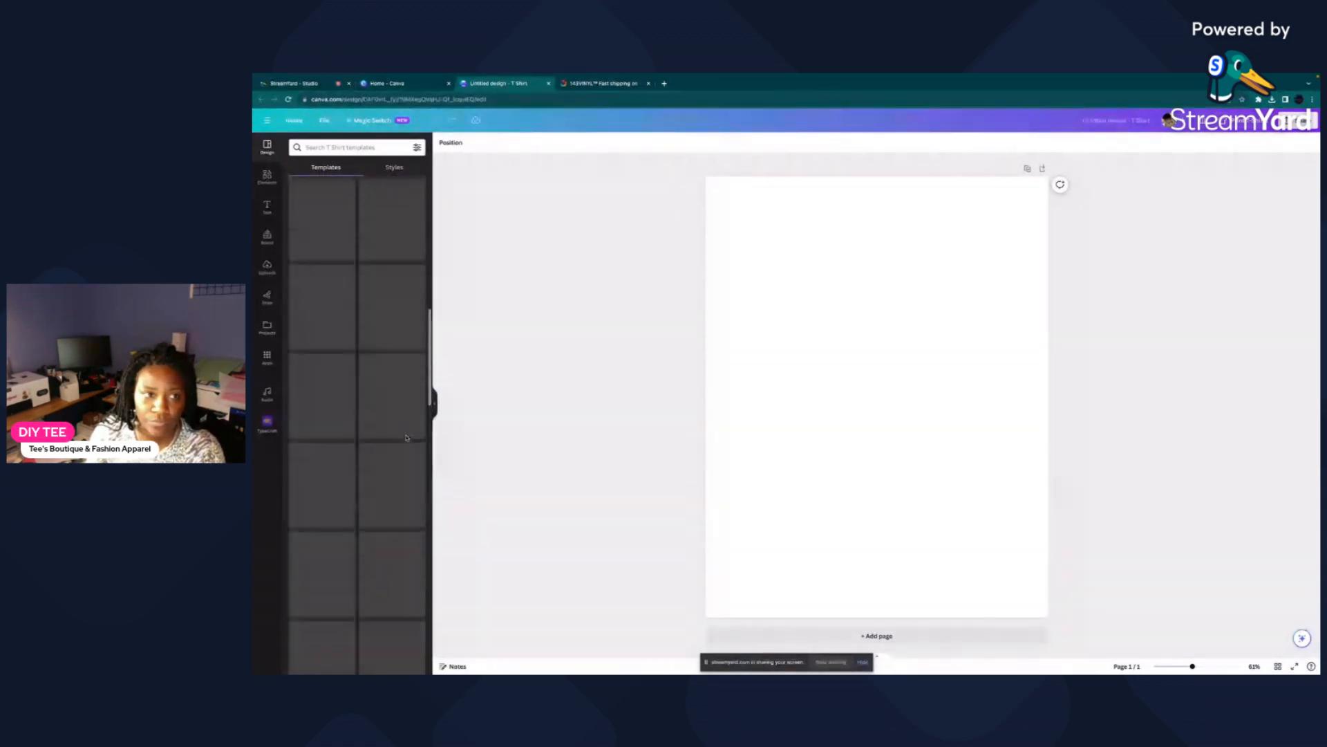
{"action": "scroll", "coordinate": [407, 438], "scroll_direction": "up", "scroll_amount": 3}
{"action": "scroll", "coordinate": [406, 438], "scroll_direction": "up", "scroll_amount": 2}
{"action": "scroll", "coordinate": [406, 438], "scroll_direction": "up", "scroll_amount": 5}
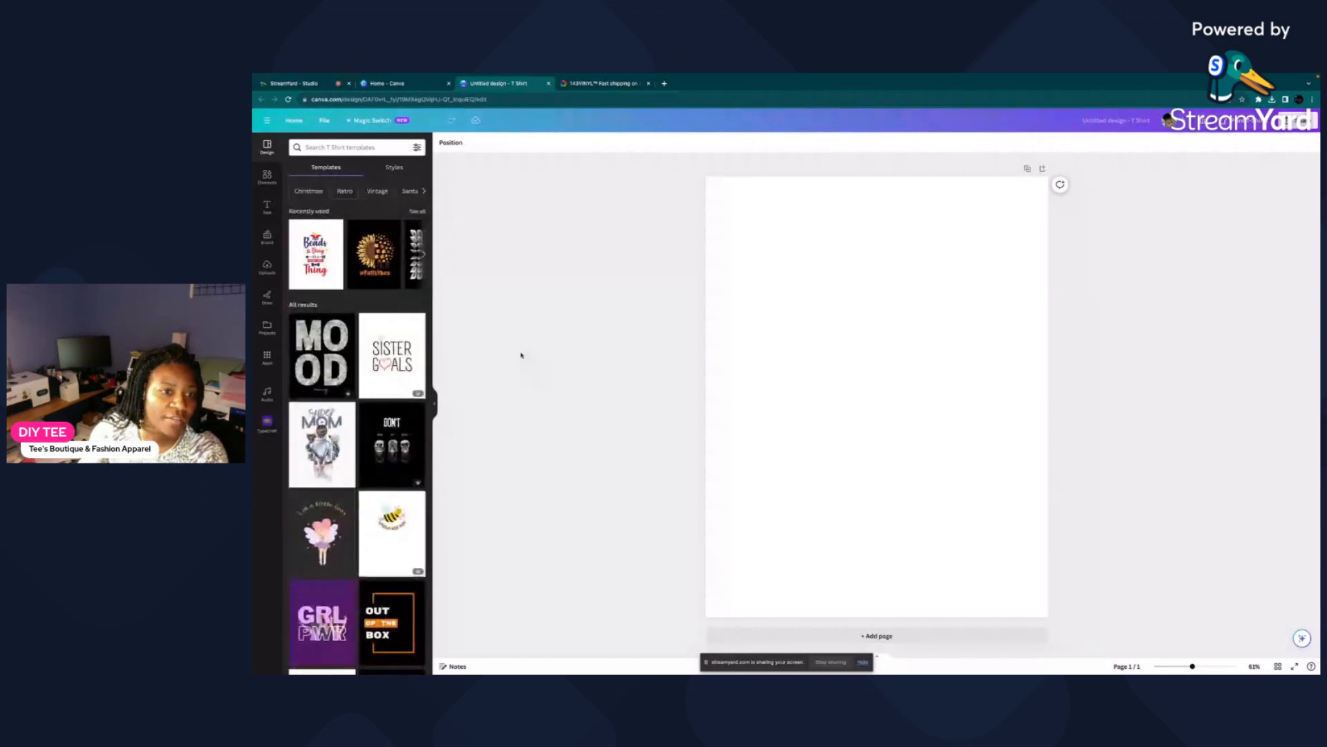
Apply the black MOOD template with dollar-bill lettering to the blank T-shirt page.
{"action": "left_click", "coordinate": [324, 342]}
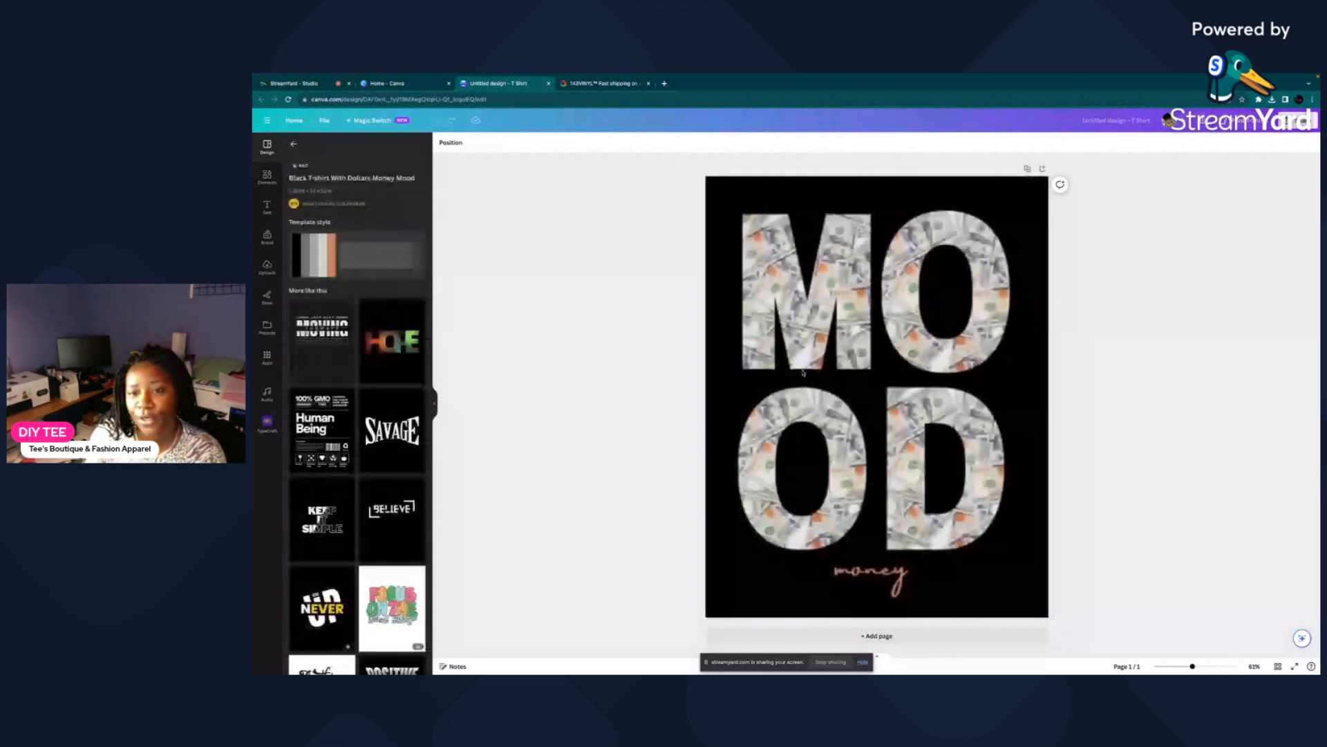
{"action": "left_click", "coordinate": [873, 383]}
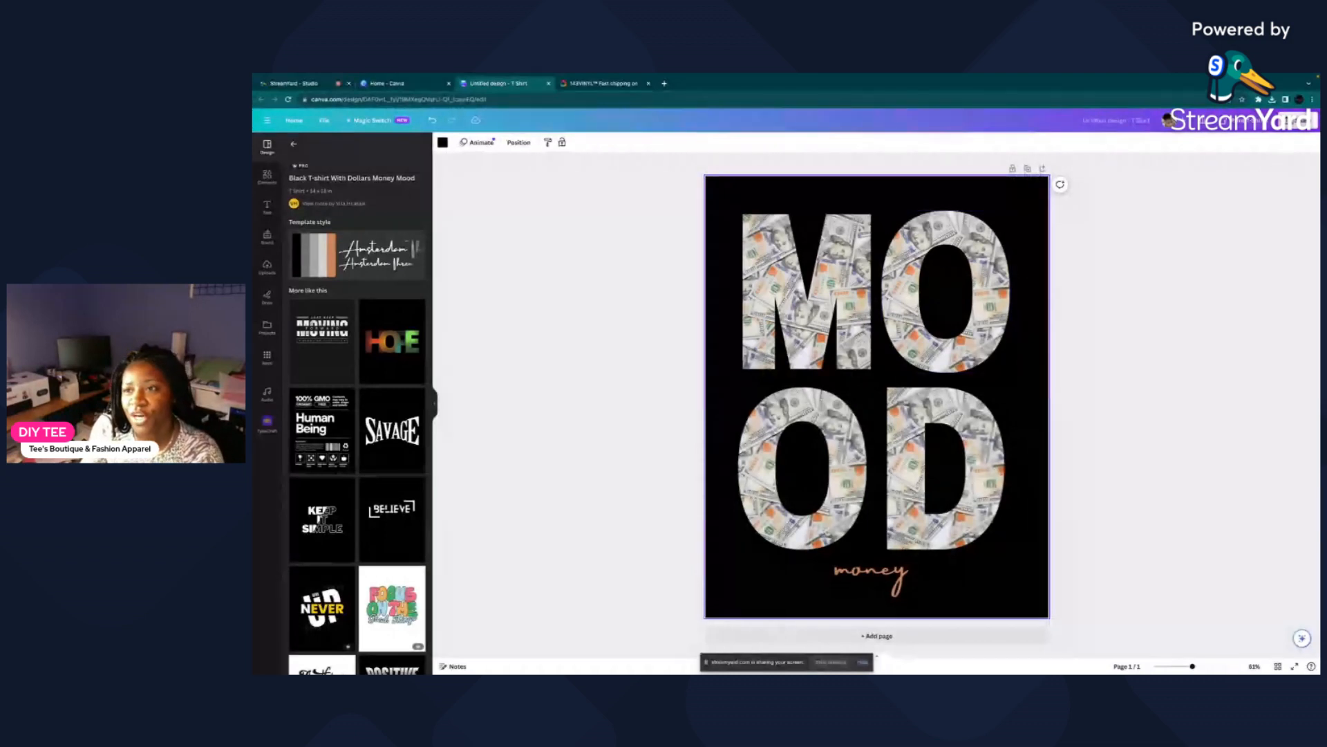
{"action": "left_click", "coordinate": [1268, 121]}
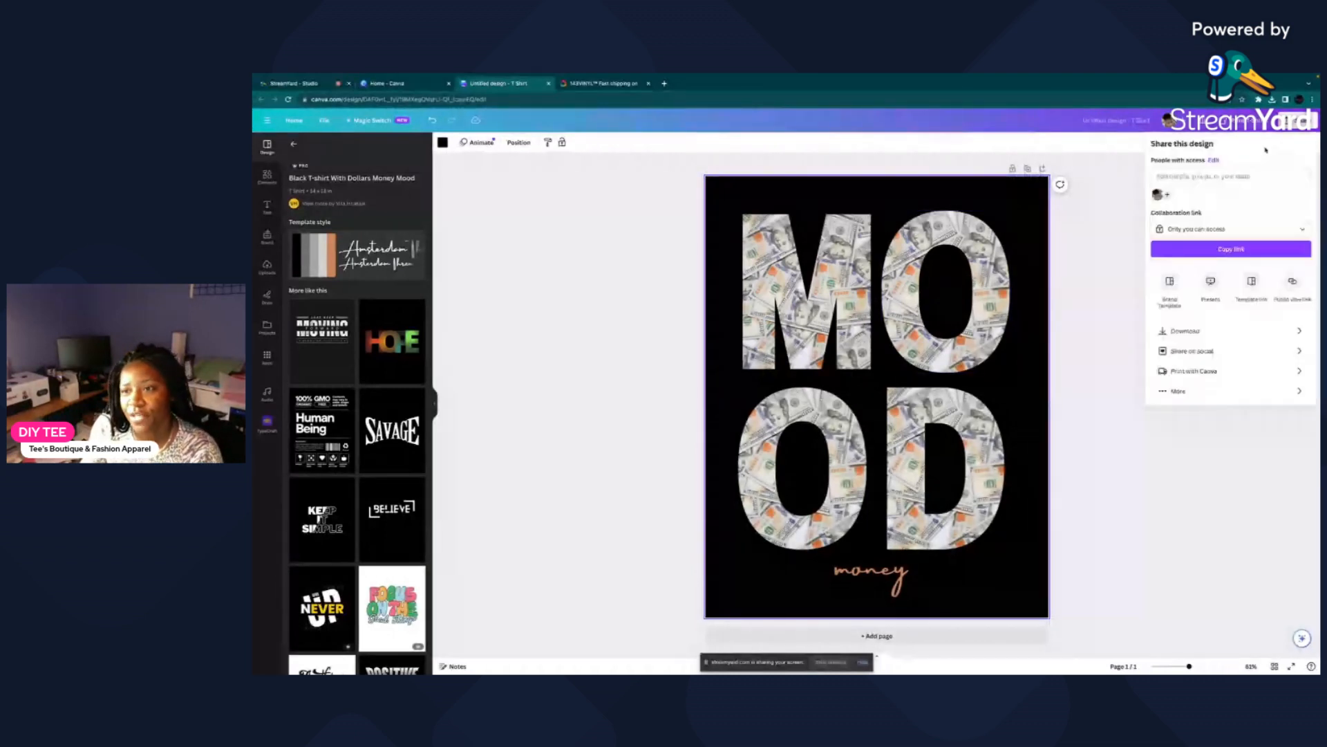
{"action": "left_click", "coordinate": [1178, 332]}
{"action": "left_click_drag", "start_coordinate": [1176, 208], "coordinate": [1310, 208]}
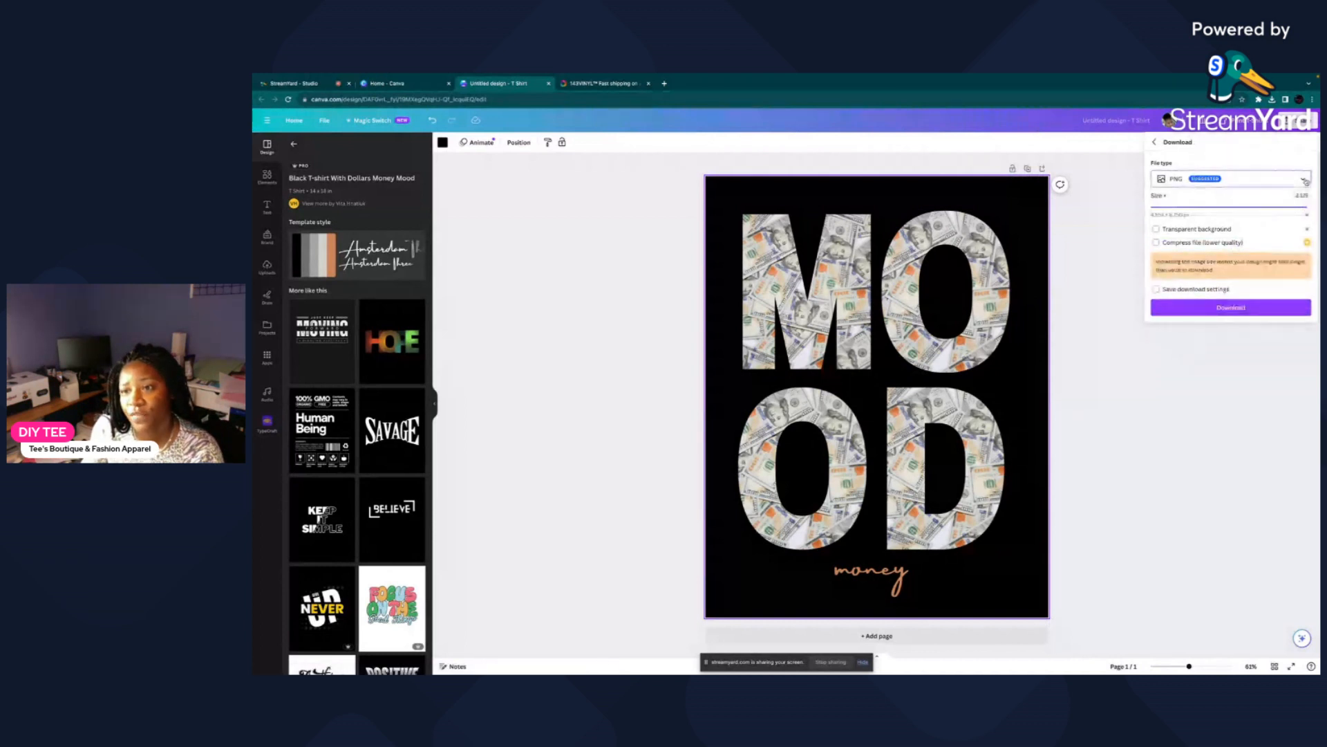
{"action": "left_click", "coordinate": [1306, 182]}
{"action": "scroll", "coordinate": [1217, 242], "scroll_direction": "down", "scroll_amount": 3}
{"action": "left_click", "coordinate": [1173, 211]}
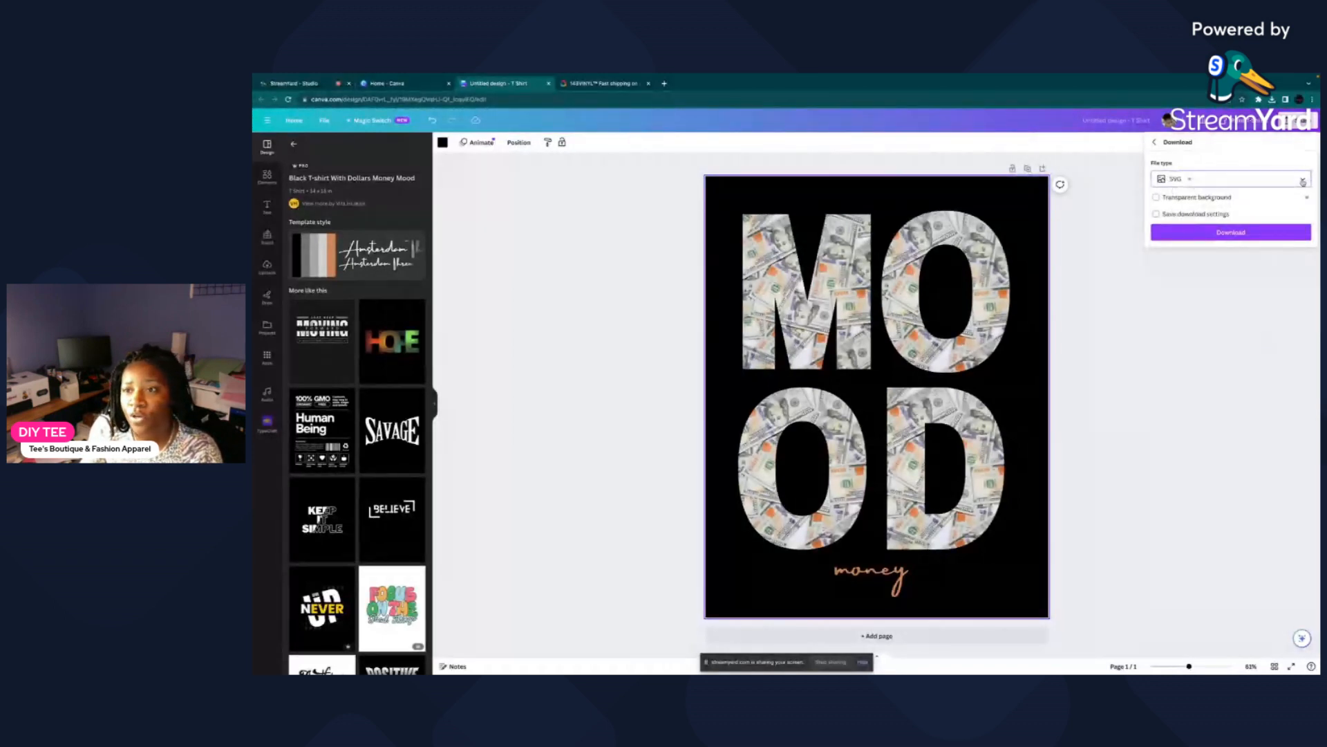
{"action": "left_click", "coordinate": [1303, 181]}
{"action": "scroll", "coordinate": [1225, 242], "scroll_direction": "down", "scroll_amount": 1}
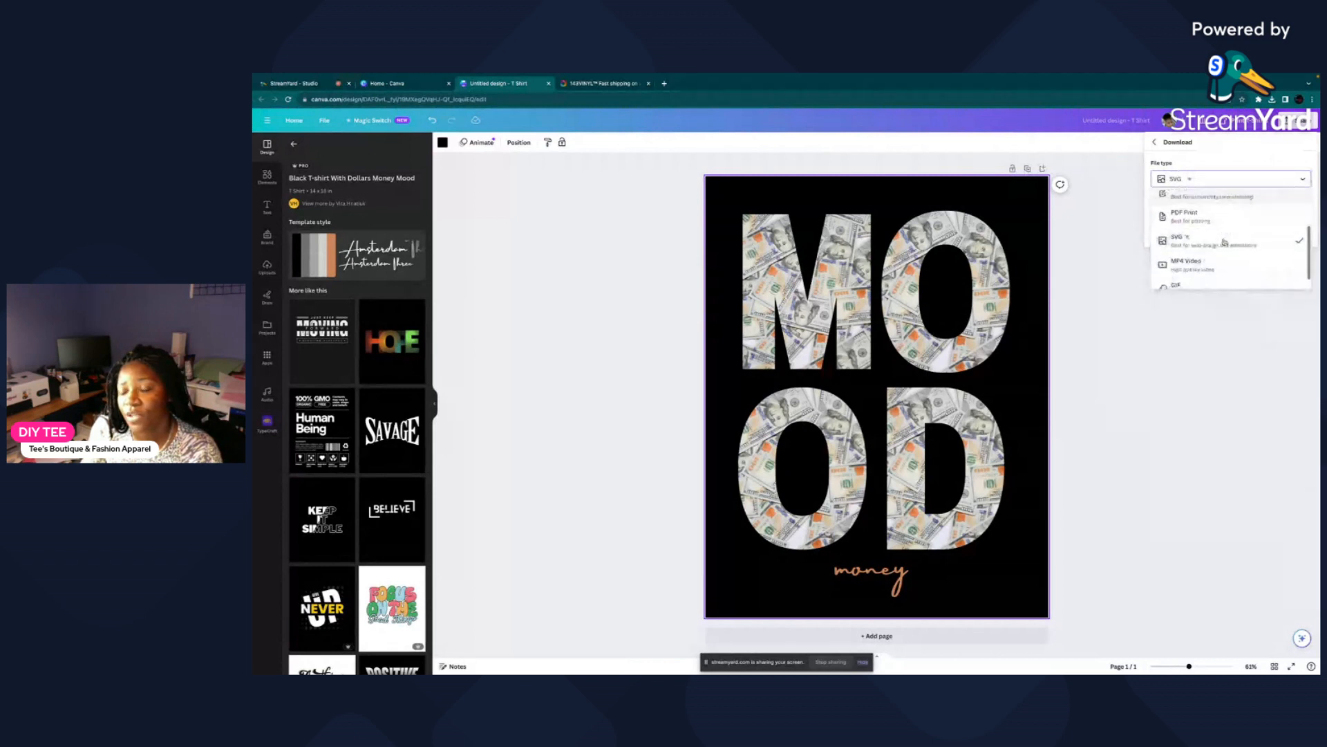
{"action": "scroll", "coordinate": [1224, 242], "scroll_direction": "up", "scroll_amount": 1}
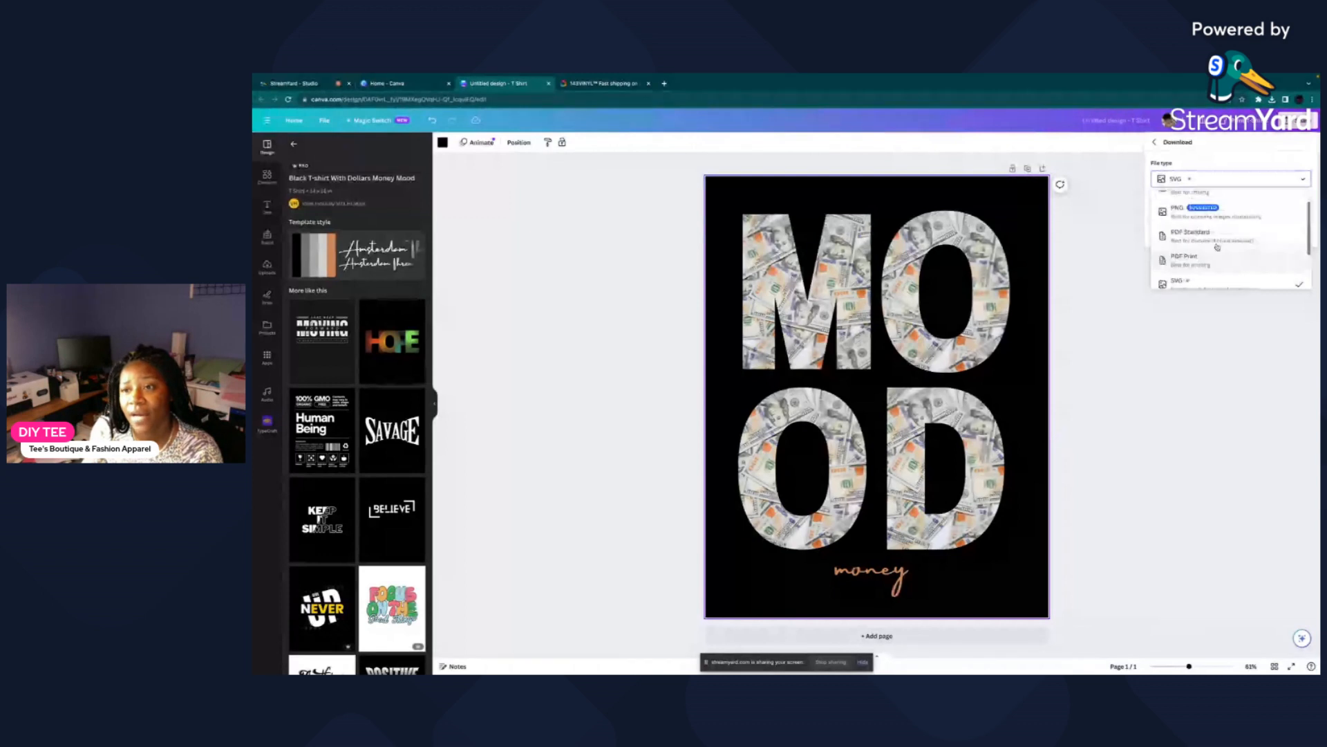
{"action": "left_click", "coordinate": [1127, 200]}
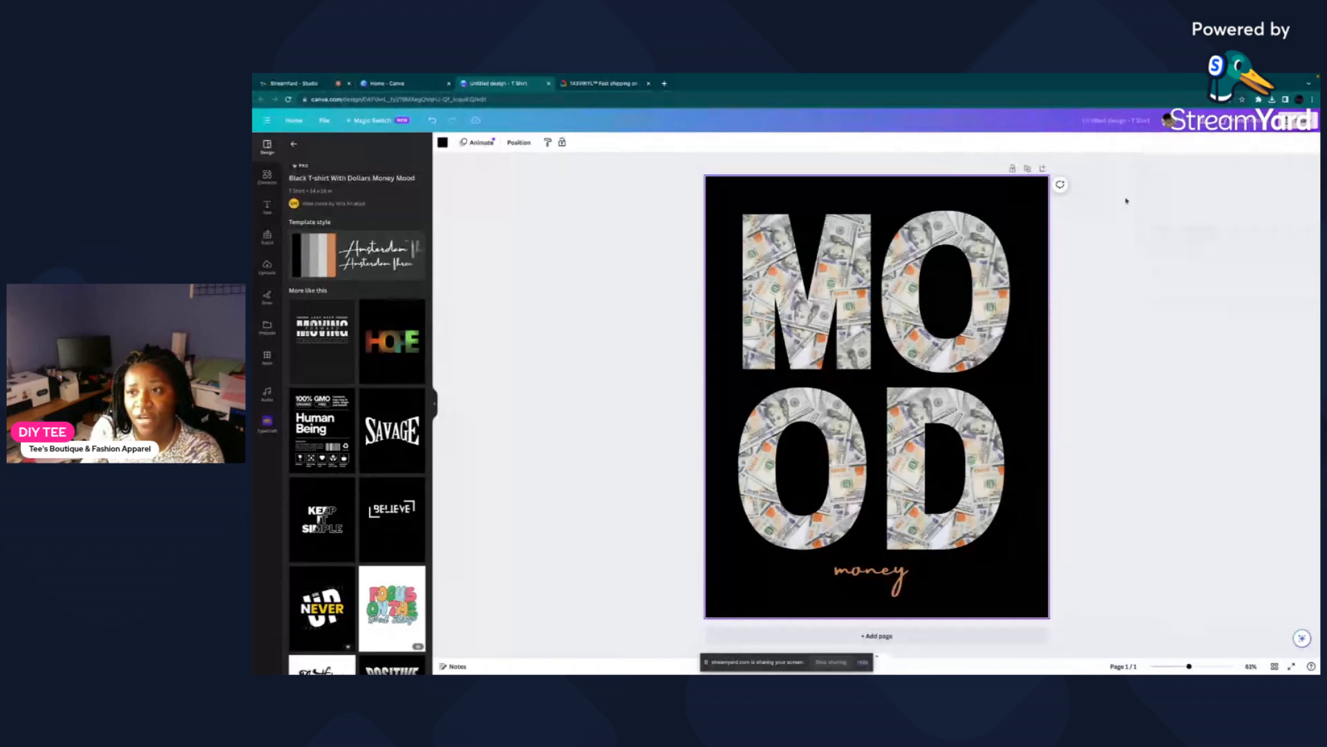
Download the MOOD design as an SVG file.
{"action": "left_click", "coordinate": [1295, 123]}
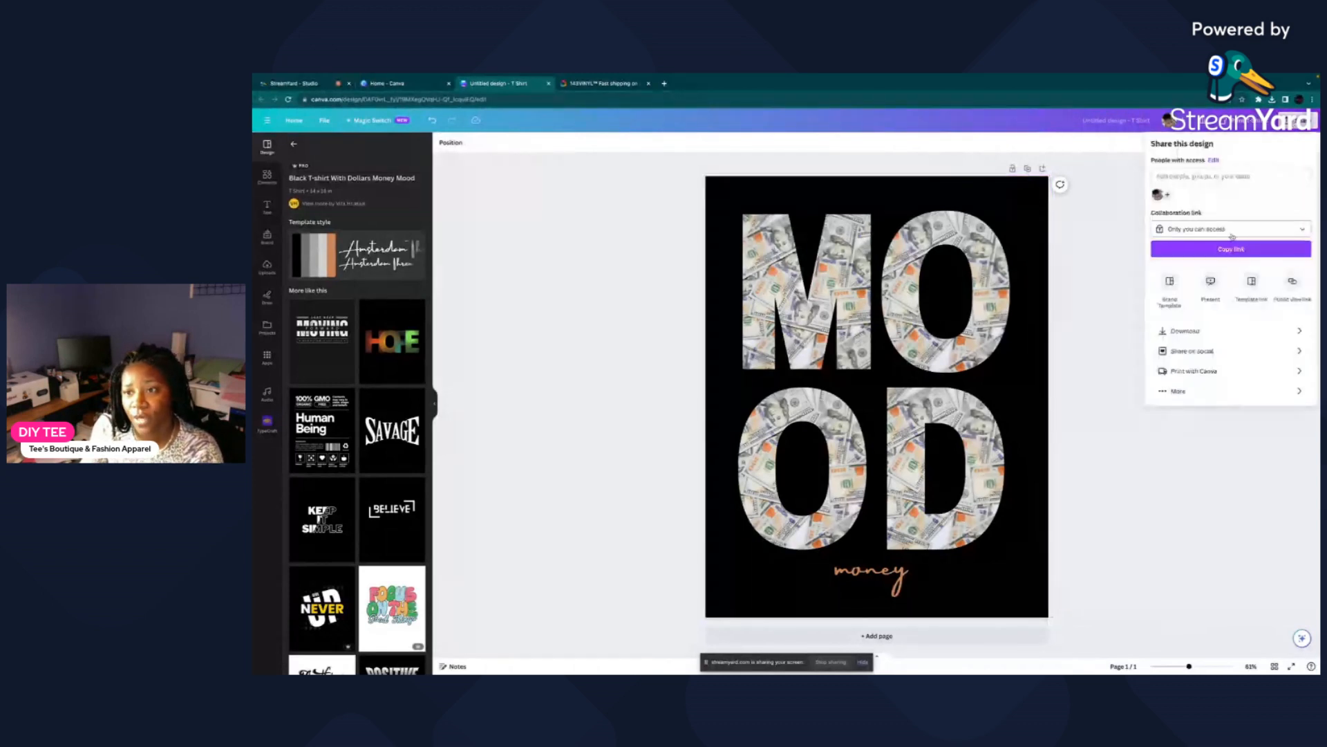
{"action": "left_click", "coordinate": [1191, 330]}
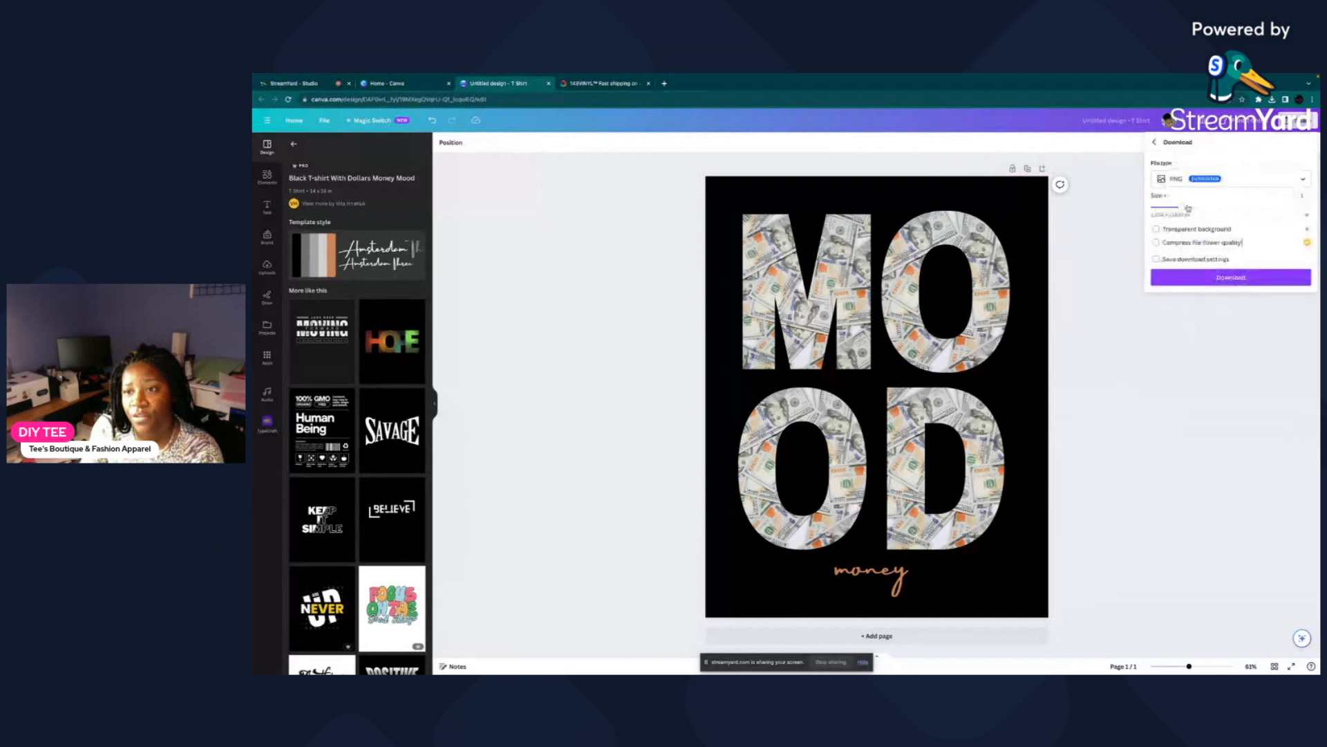
{"action": "left_click_drag", "start_coordinate": [1178, 206], "coordinate": [1310, 208]}
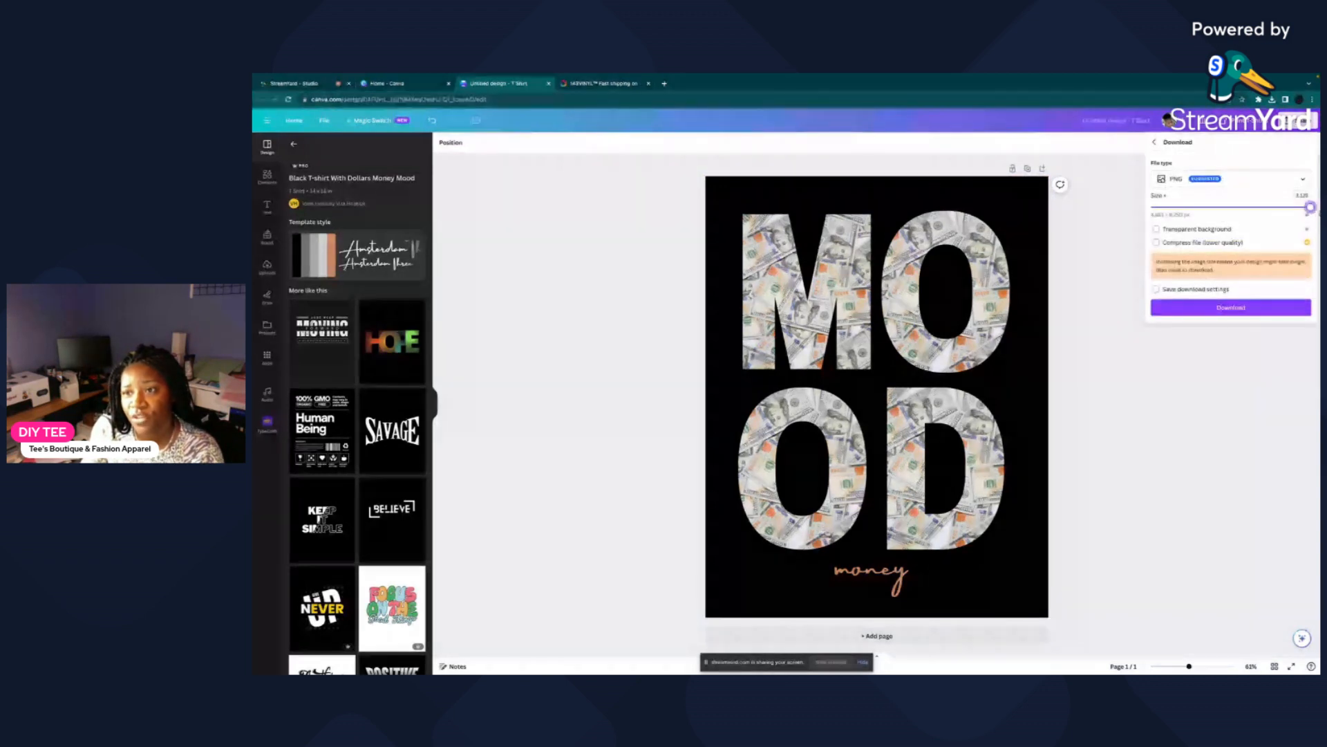
{"action": "left_click", "coordinate": [1286, 178]}
{"action": "scroll", "coordinate": [1205, 256], "scroll_direction": "down", "scroll_amount": 2}
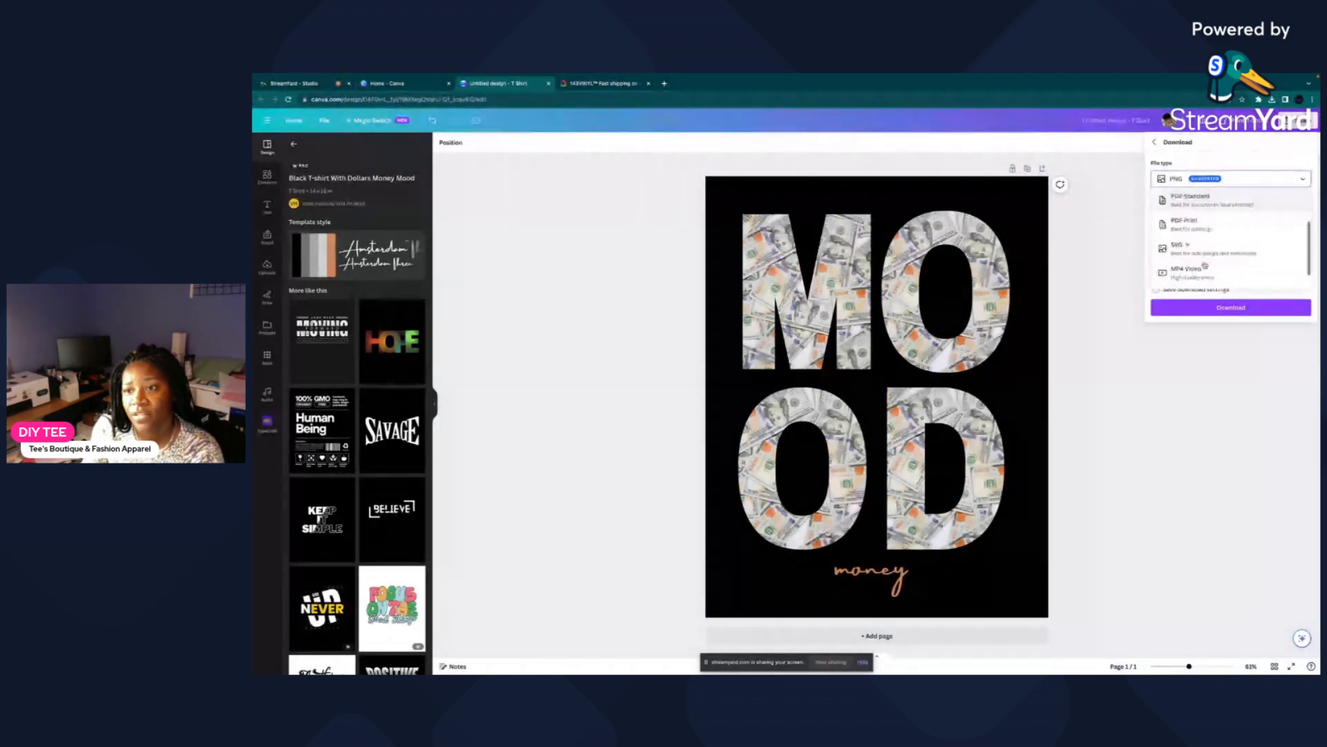
{"action": "left_click", "coordinate": [1188, 248]}
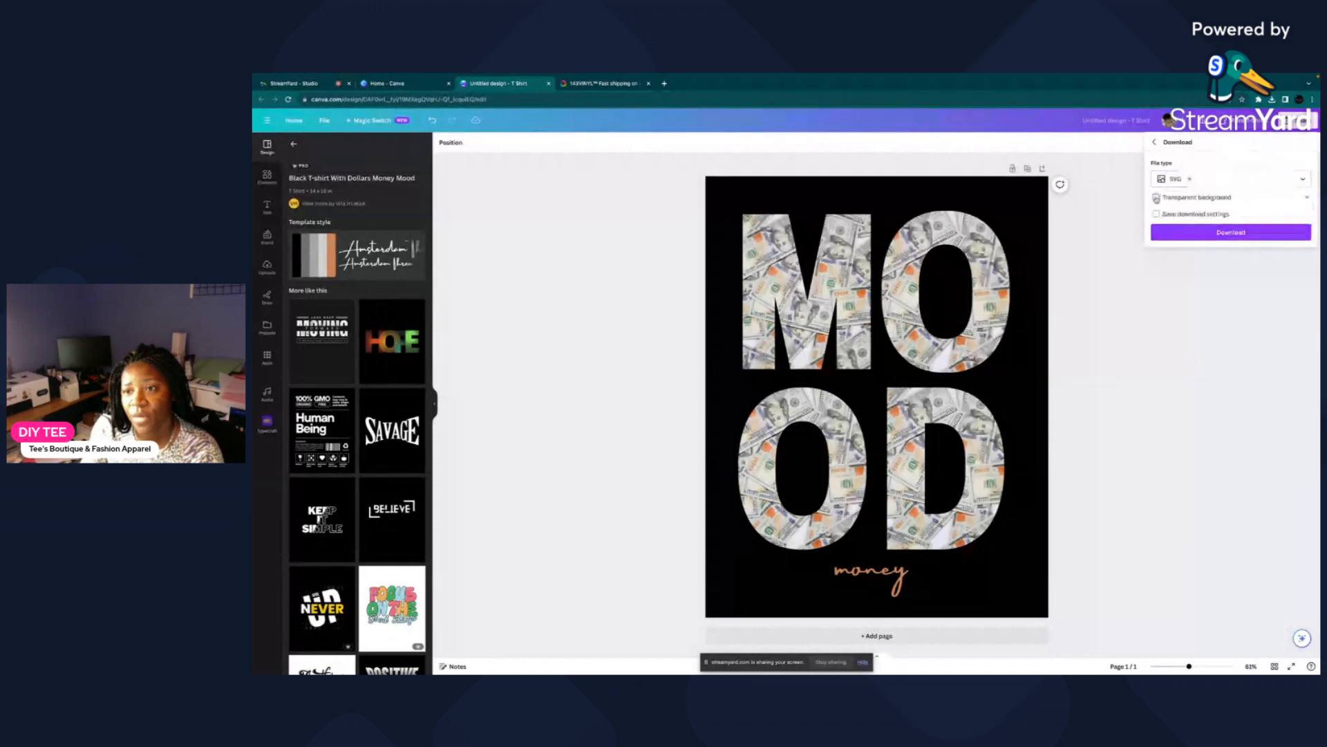
{"action": "left_click", "coordinate": [1223, 233]}
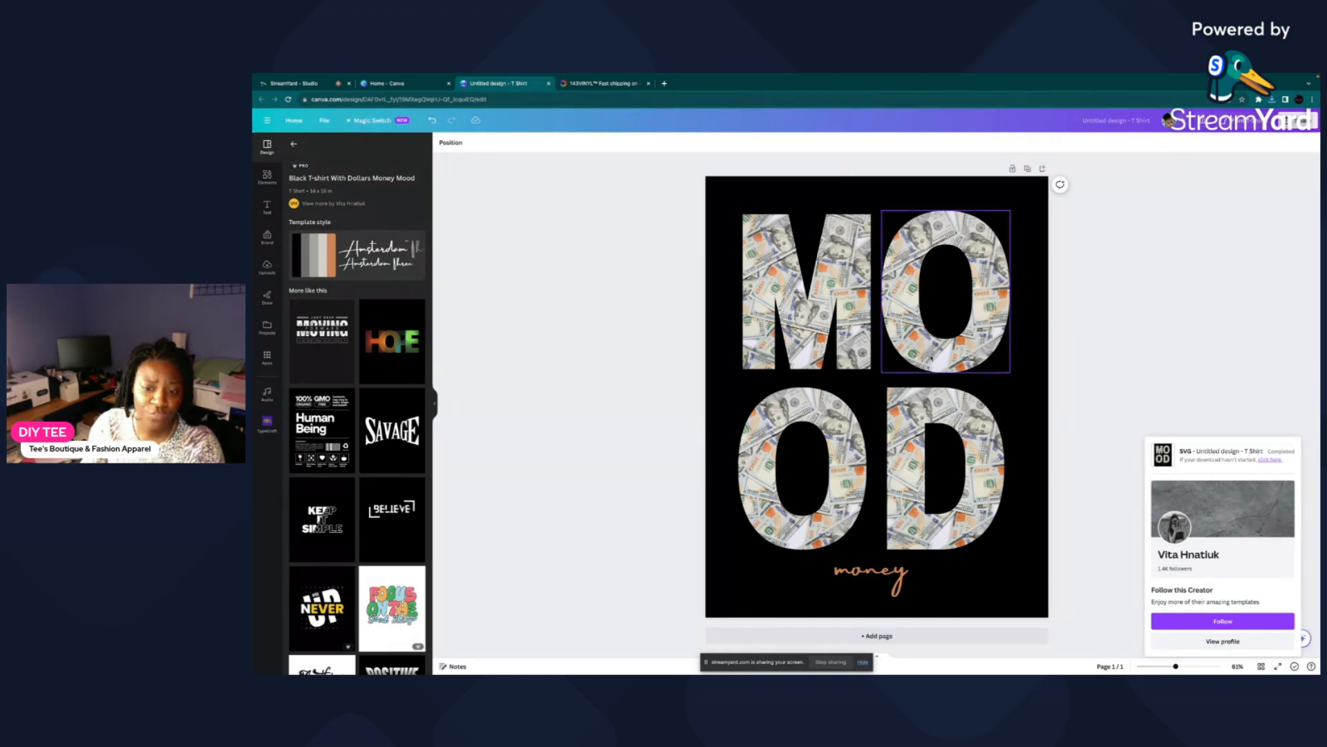
Add a second page below the MOOD design and delete that page again.
{"action": "left_click", "coordinate": [874, 637]}
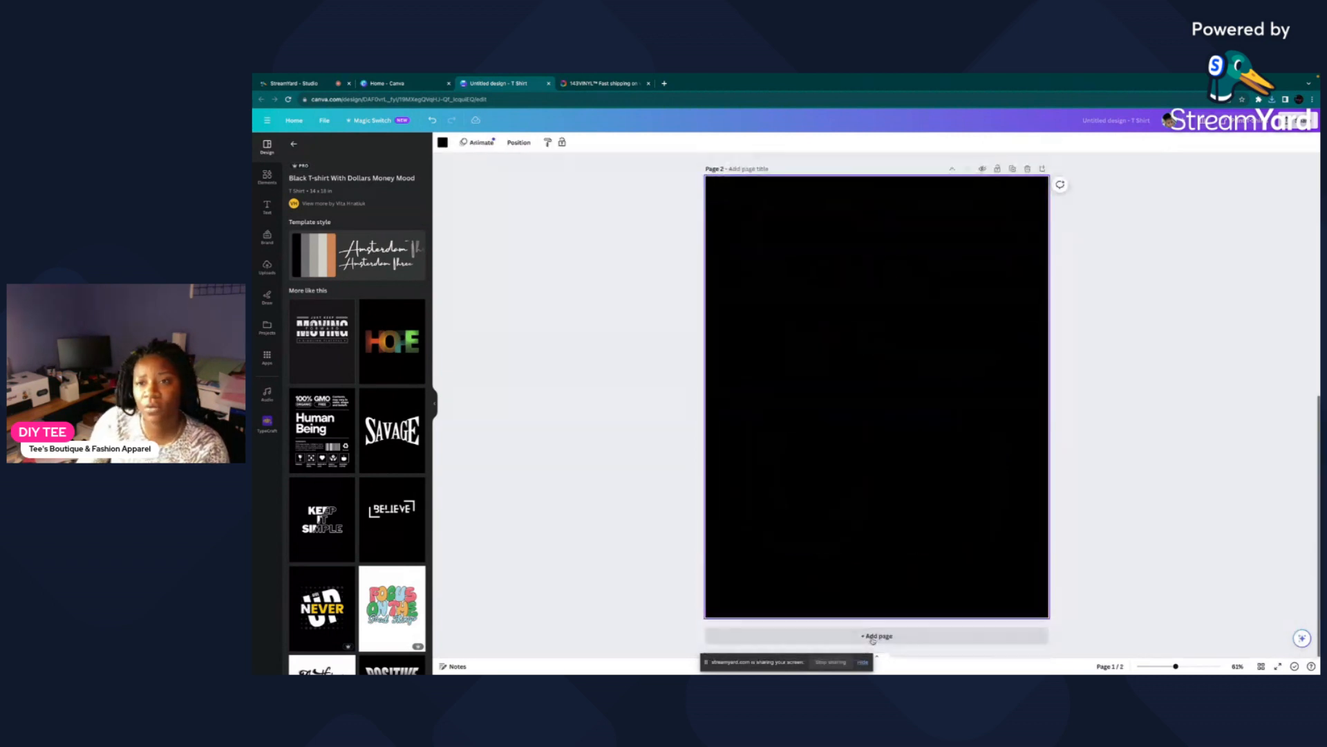
{"action": "left_click", "coordinate": [1028, 169]}
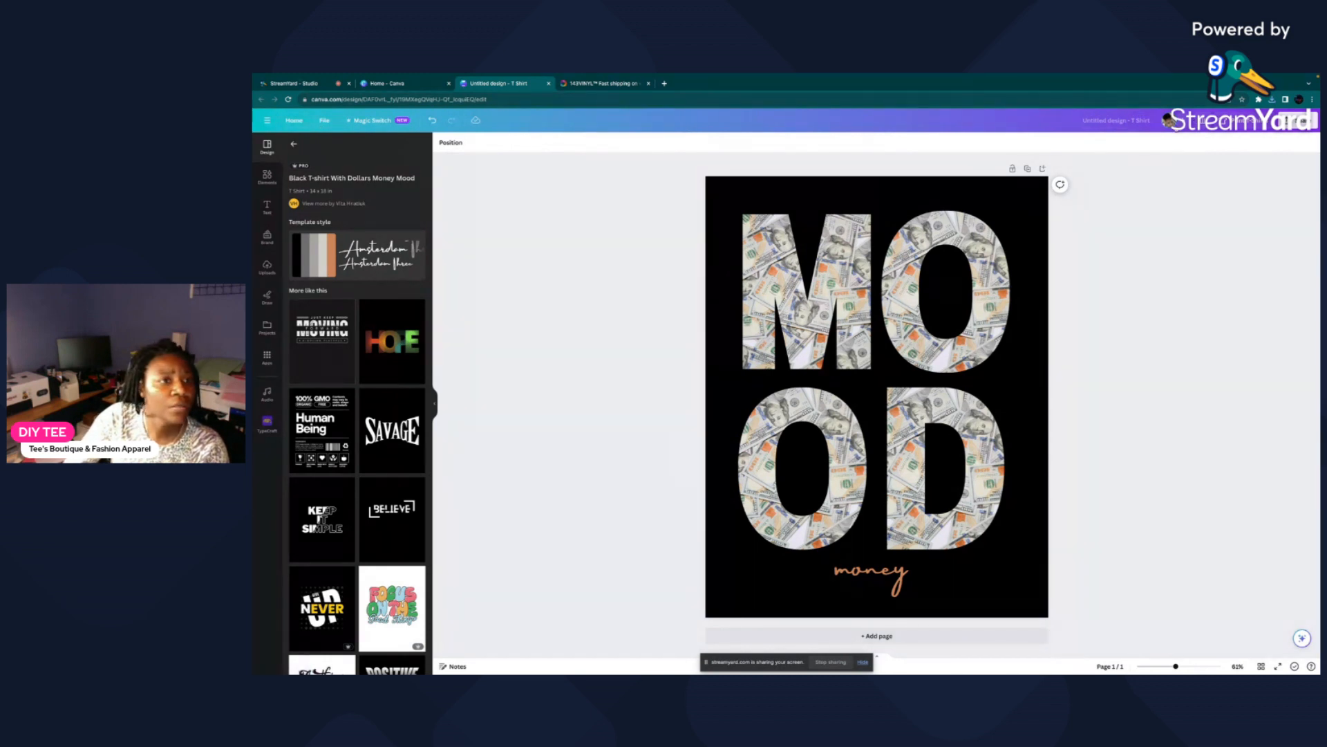
Return to the home page and create a new blank T-Shirt design.
{"action": "left_click", "coordinate": [297, 123]}
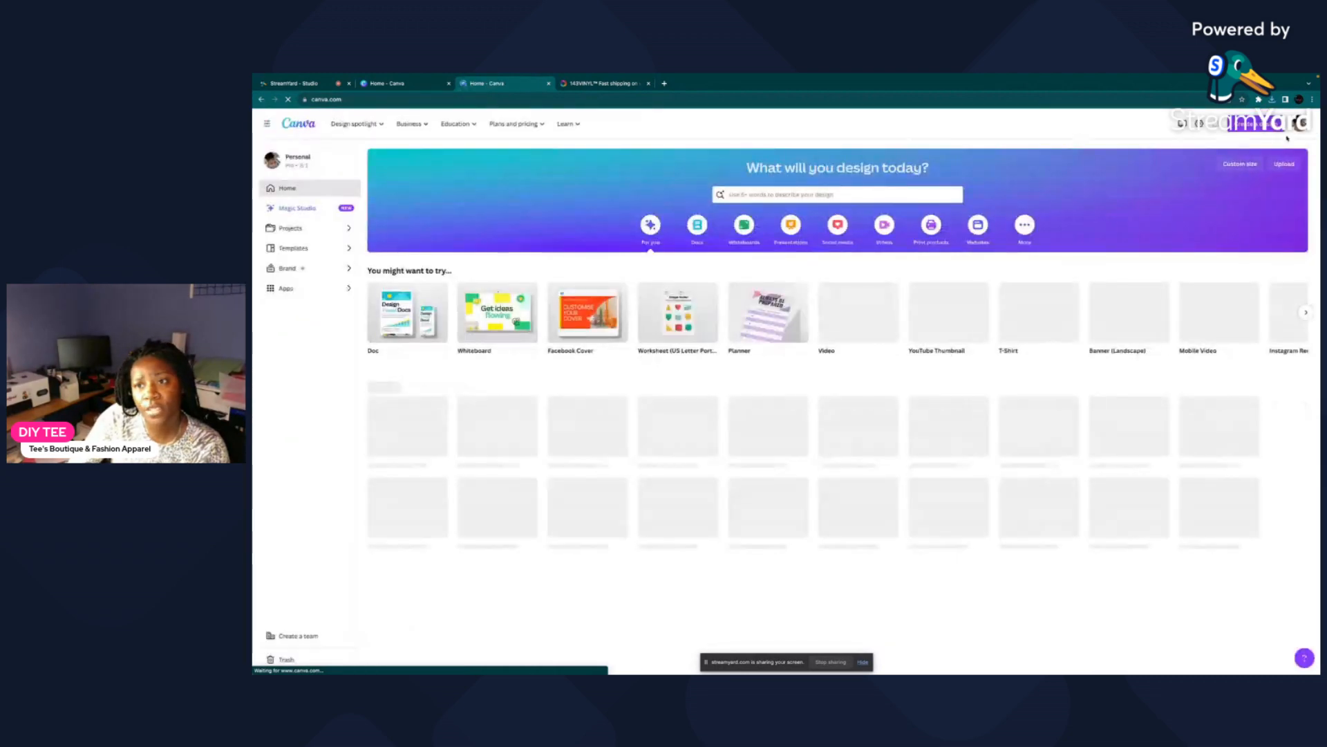
{"action": "left_click", "coordinate": [1256, 125]}
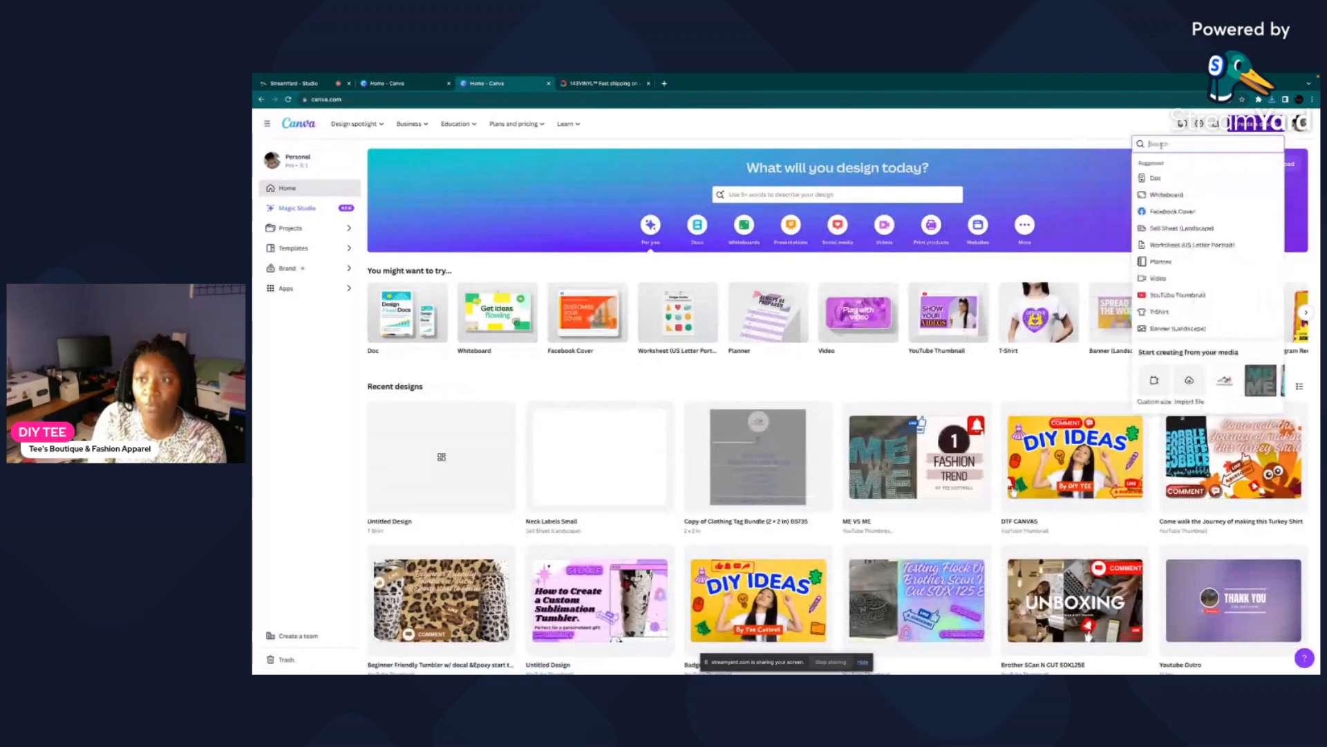
{"action": "type", "text": "t"}
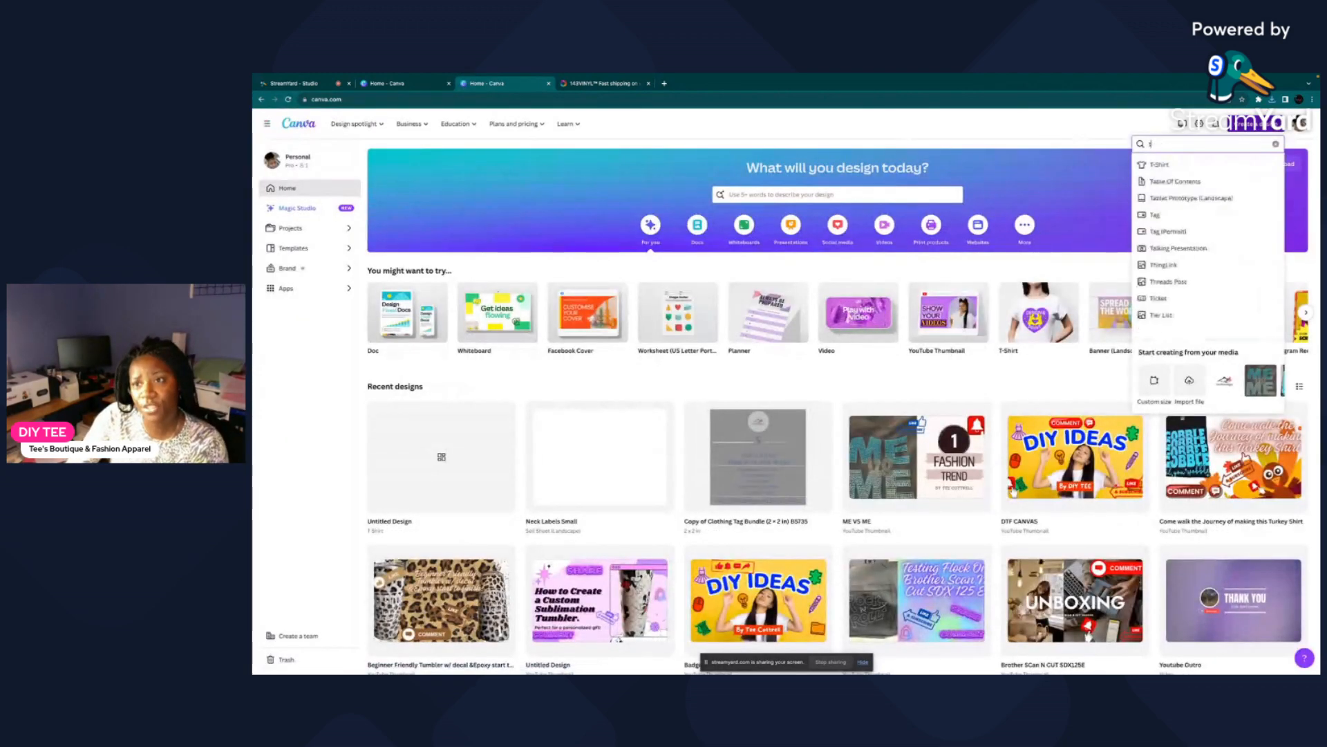
{"action": "left_click", "coordinate": [1165, 170]}
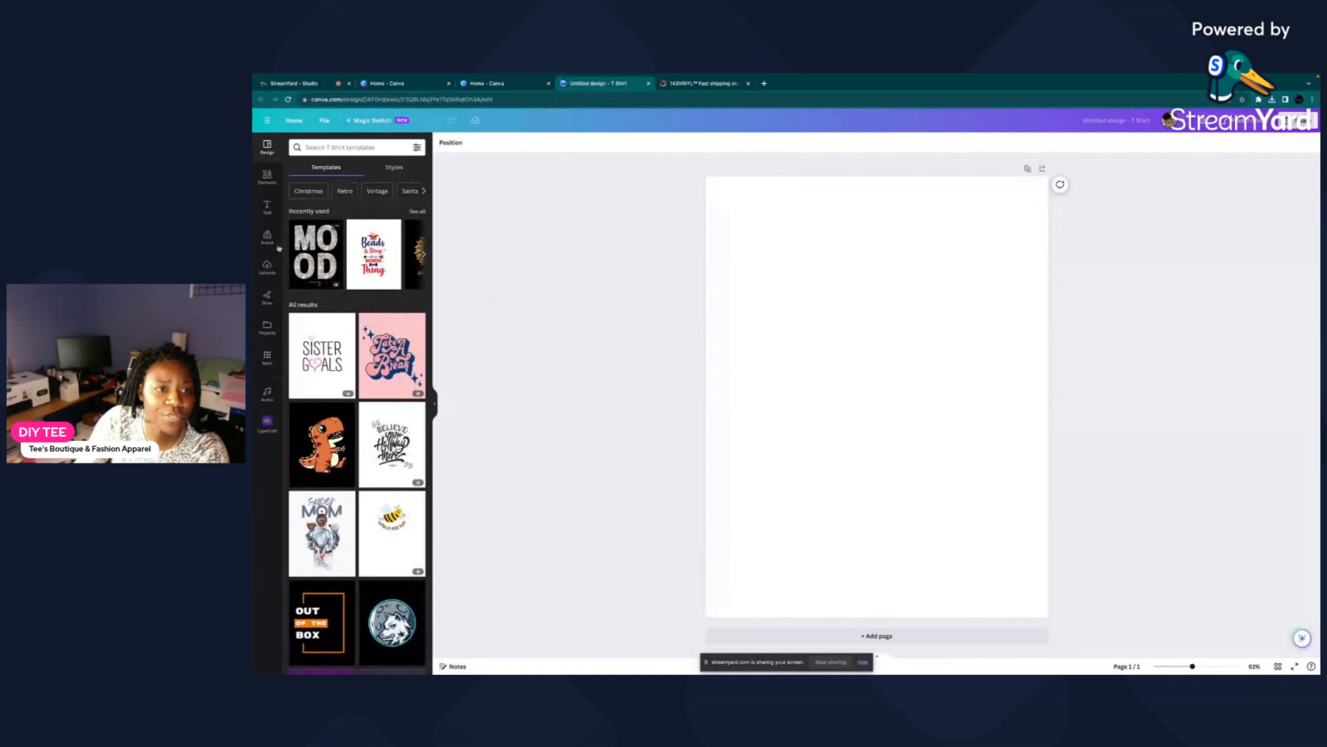
Add a subheading text box to the blank page and move it up into the upper half.
{"action": "left_click", "coordinate": [270, 209]}
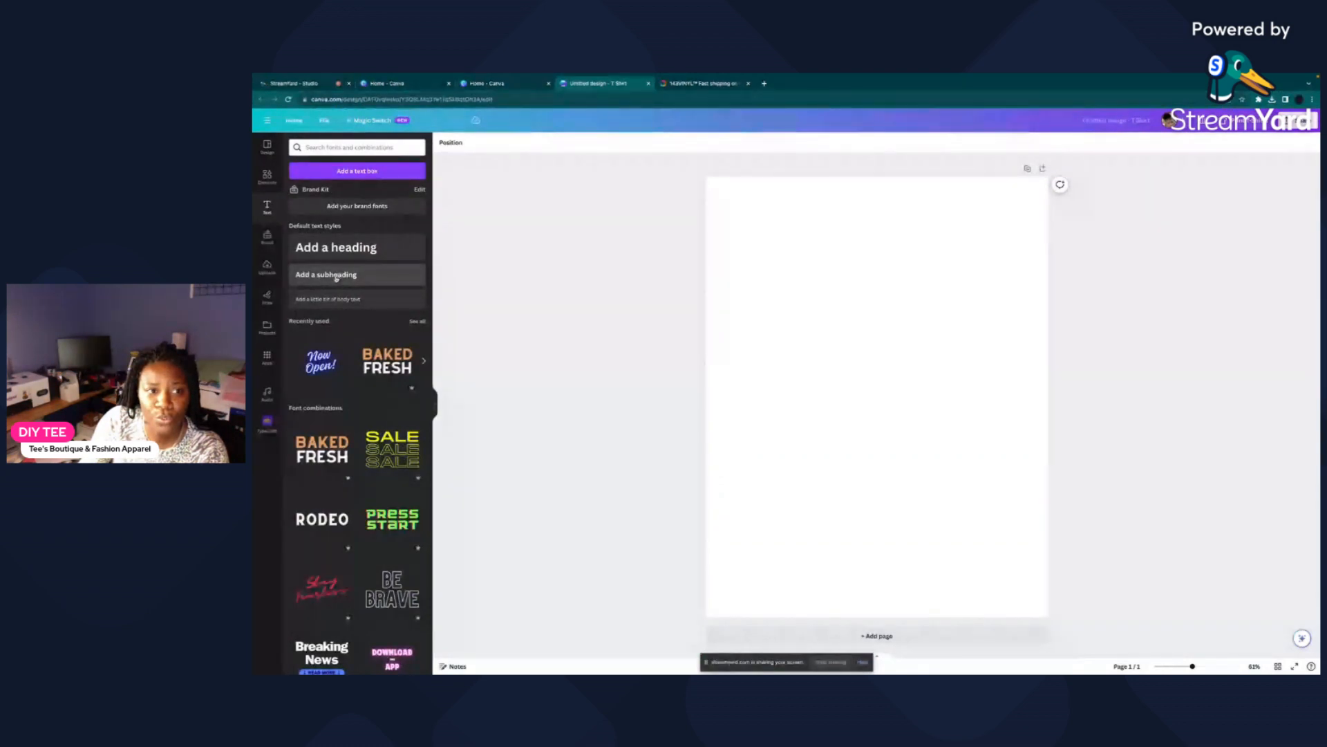
{"action": "left_click", "coordinate": [337, 276]}
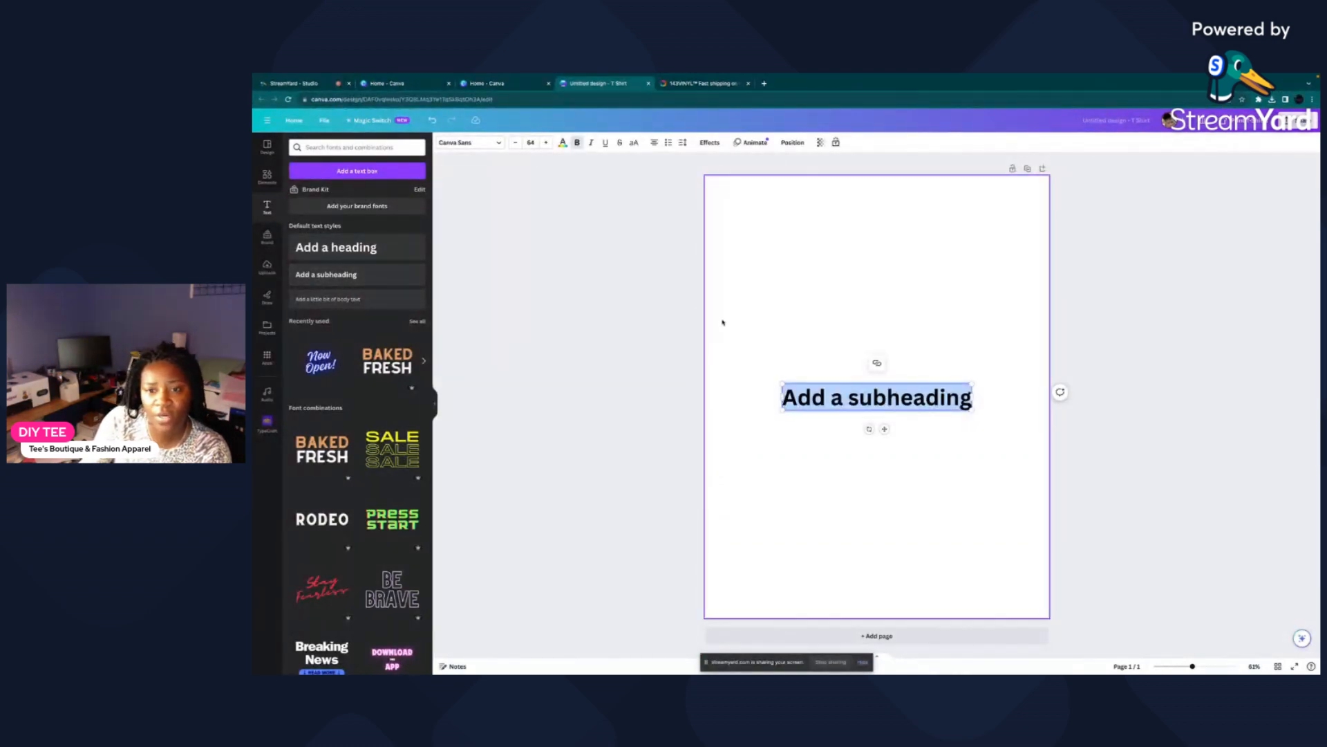
{"action": "left_click_drag", "start_coordinate": [835, 410], "coordinate": [822, 353]}
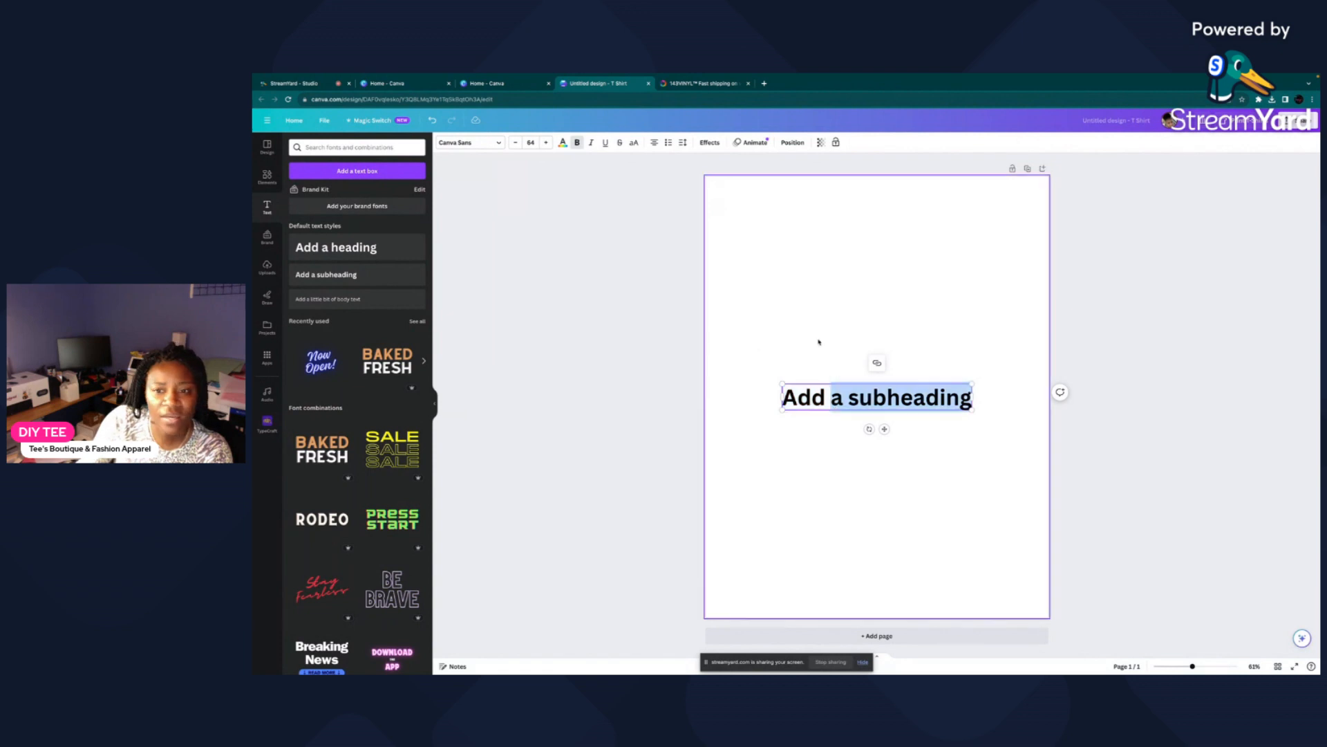
{"action": "left_click", "coordinate": [788, 450]}
{"action": "left_click_drag", "start_coordinate": [846, 396], "coordinate": [850, 318]}
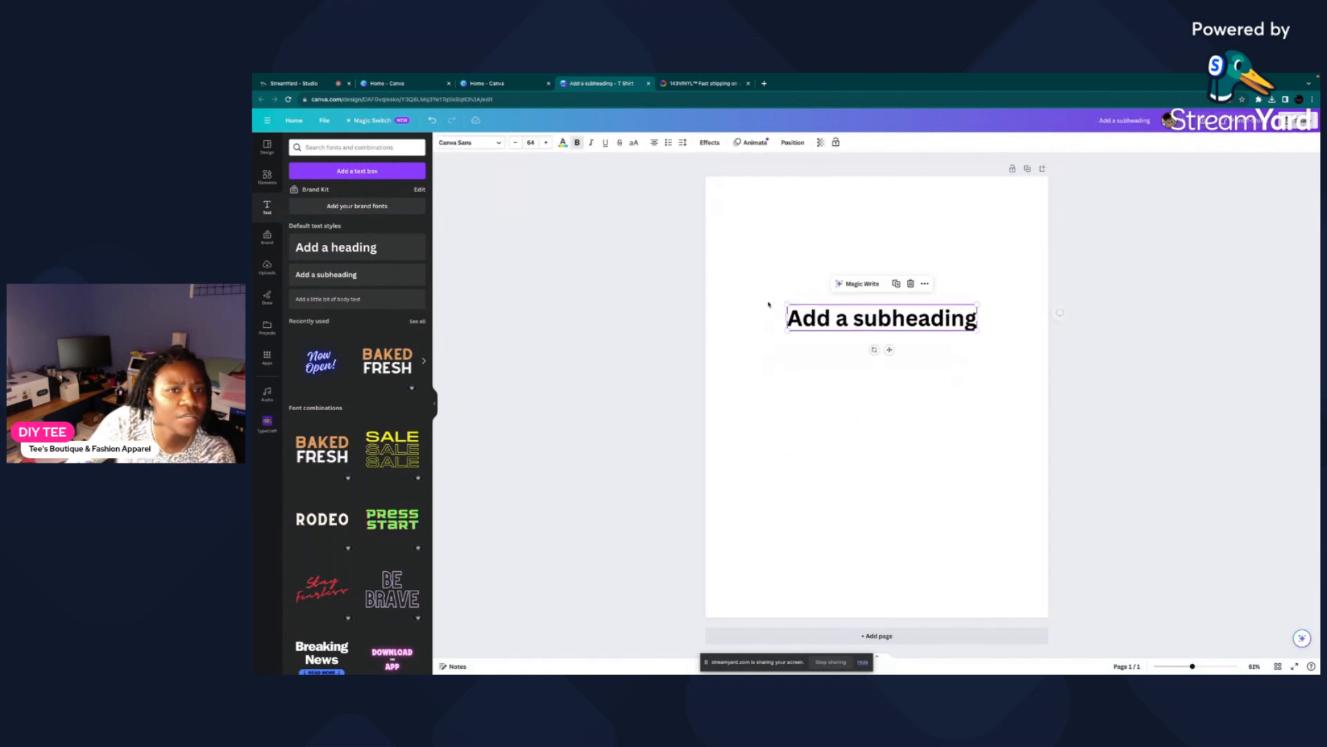
Try Agrandir Grand on the subheading, and set its font to Anton.
{"action": "left_click", "coordinate": [499, 143]}
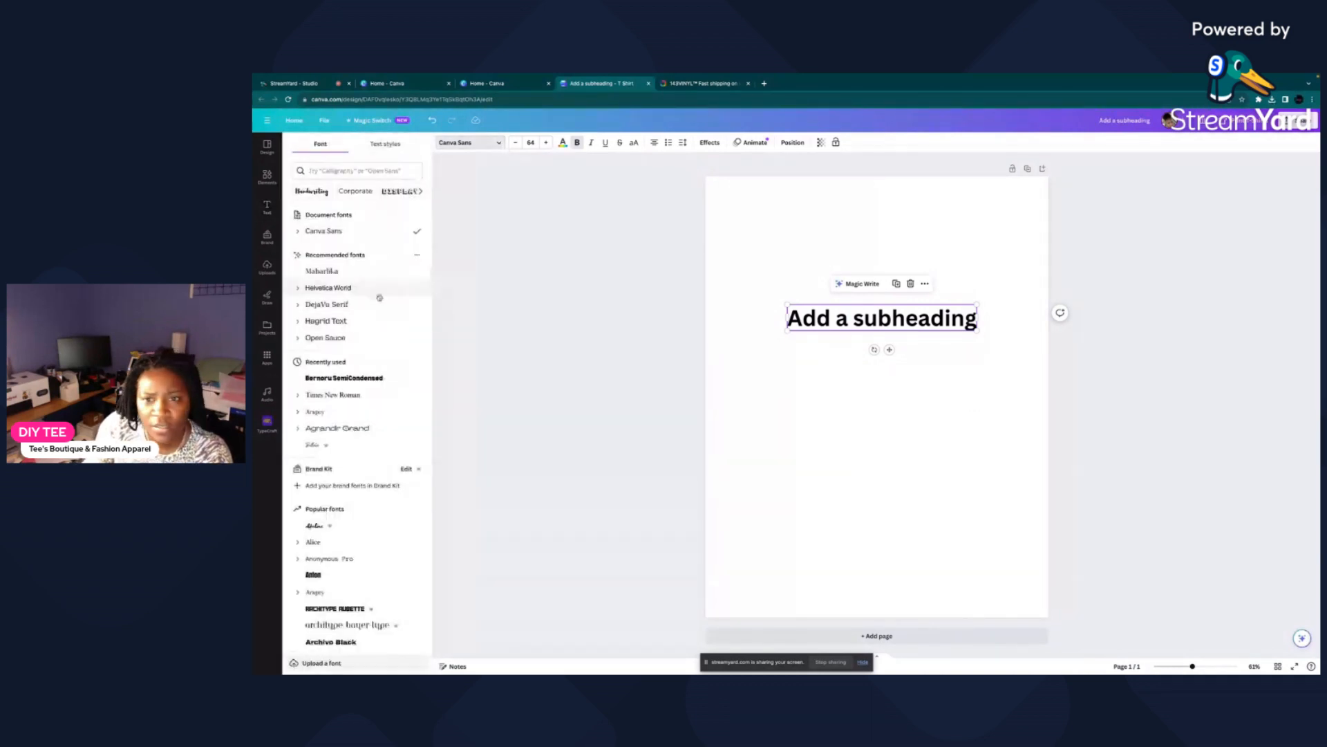
{"action": "left_click", "coordinate": [352, 428]}
{"action": "scroll", "coordinate": [354, 430], "scroll_direction": "down", "scroll_amount": 3}
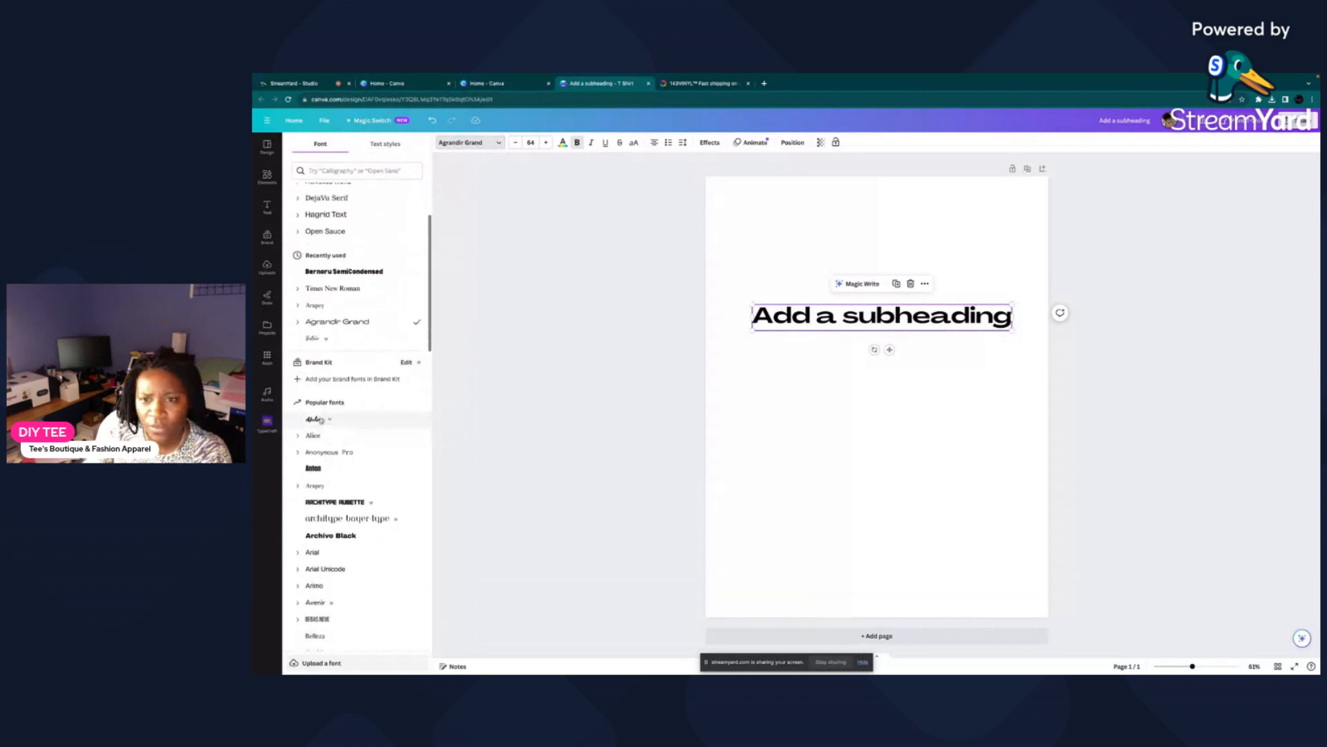
{"action": "left_click", "coordinate": [324, 420]}
{"action": "left_click", "coordinate": [314, 470]}
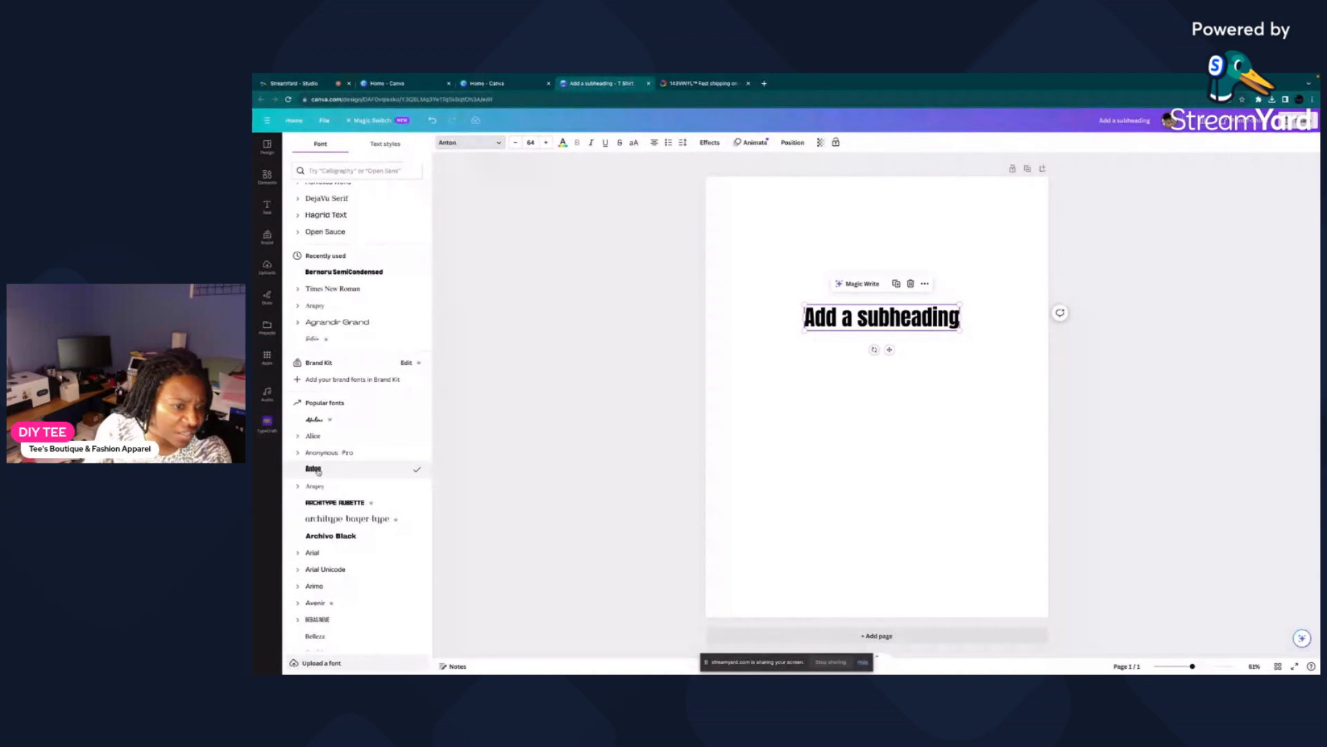
Try the Benedict font on the subheading, and set its font to Buffalo.
{"action": "scroll", "coordinate": [325, 526], "scroll_direction": "down", "scroll_amount": 2}
{"action": "scroll", "coordinate": [327, 529], "scroll_direction": "down", "scroll_amount": 1}
{"action": "left_click", "coordinate": [312, 544]}
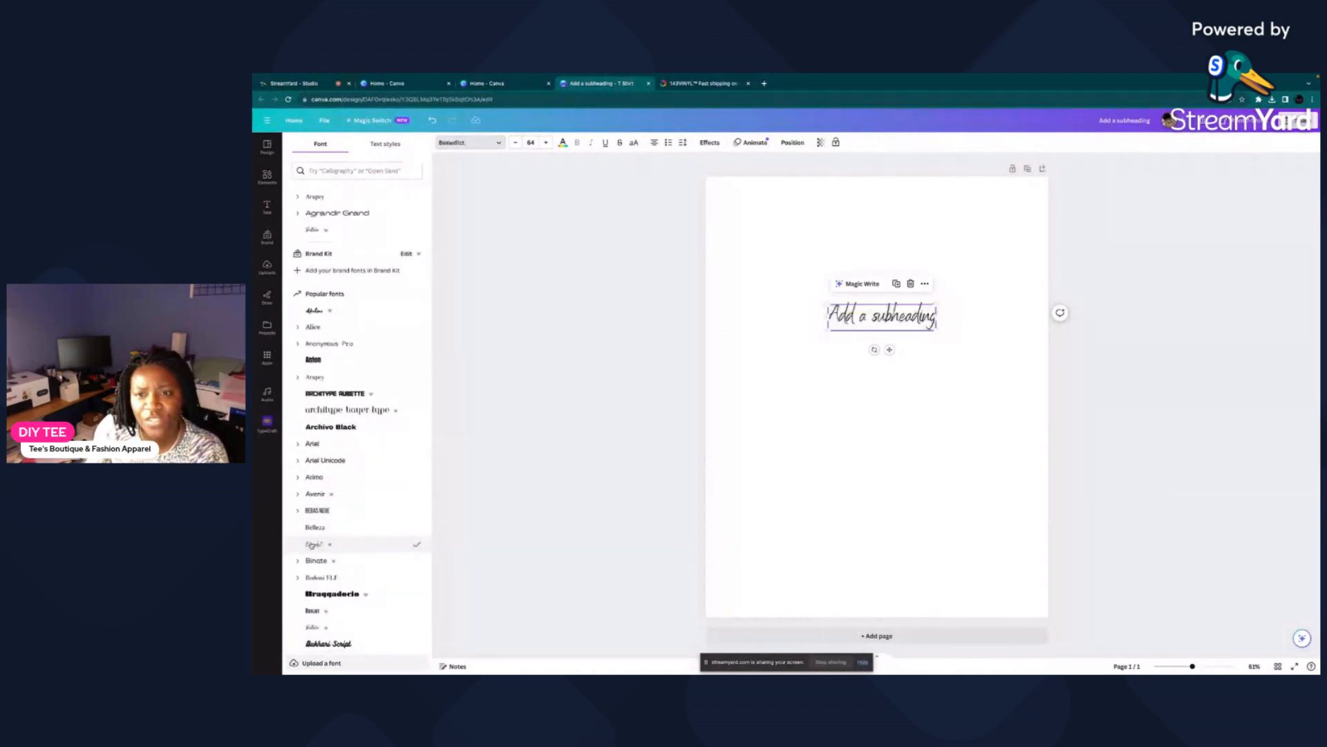
{"action": "scroll", "coordinate": [315, 539], "scroll_direction": "down", "scroll_amount": 3}
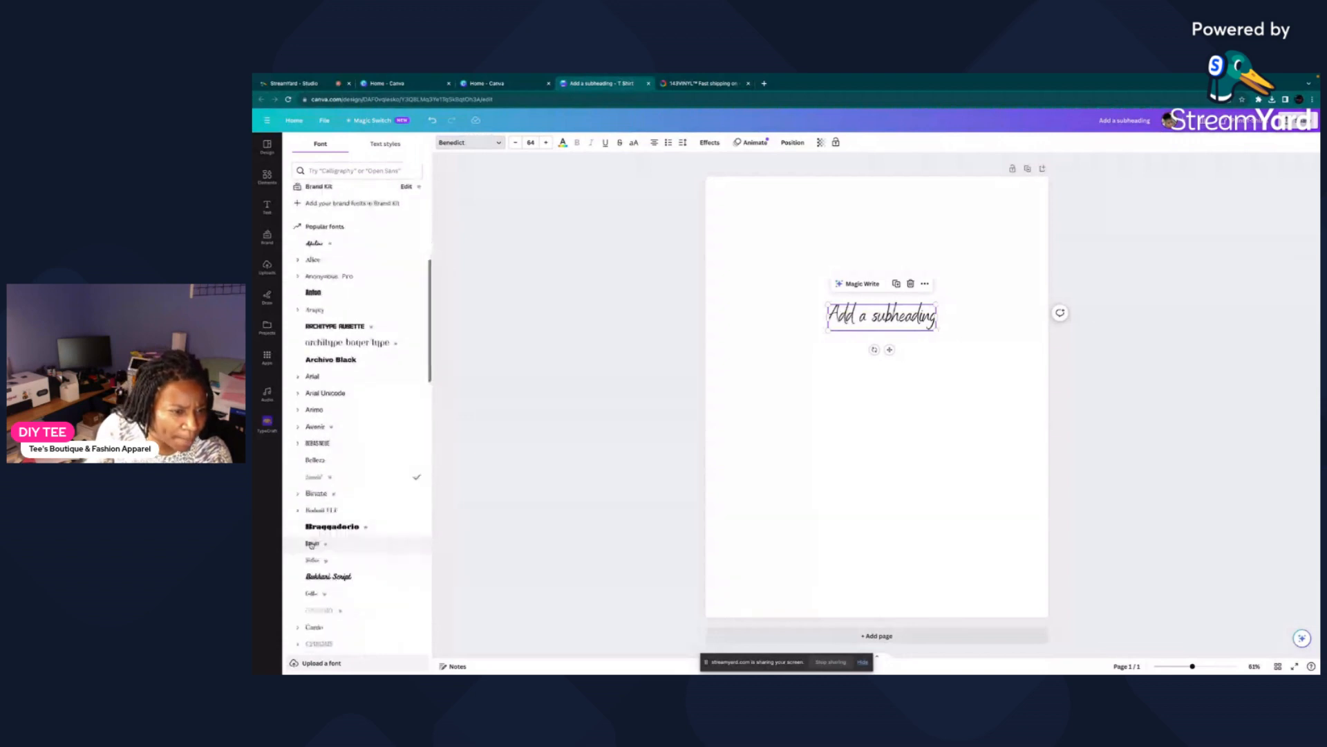
{"action": "left_click", "coordinate": [316, 514]}
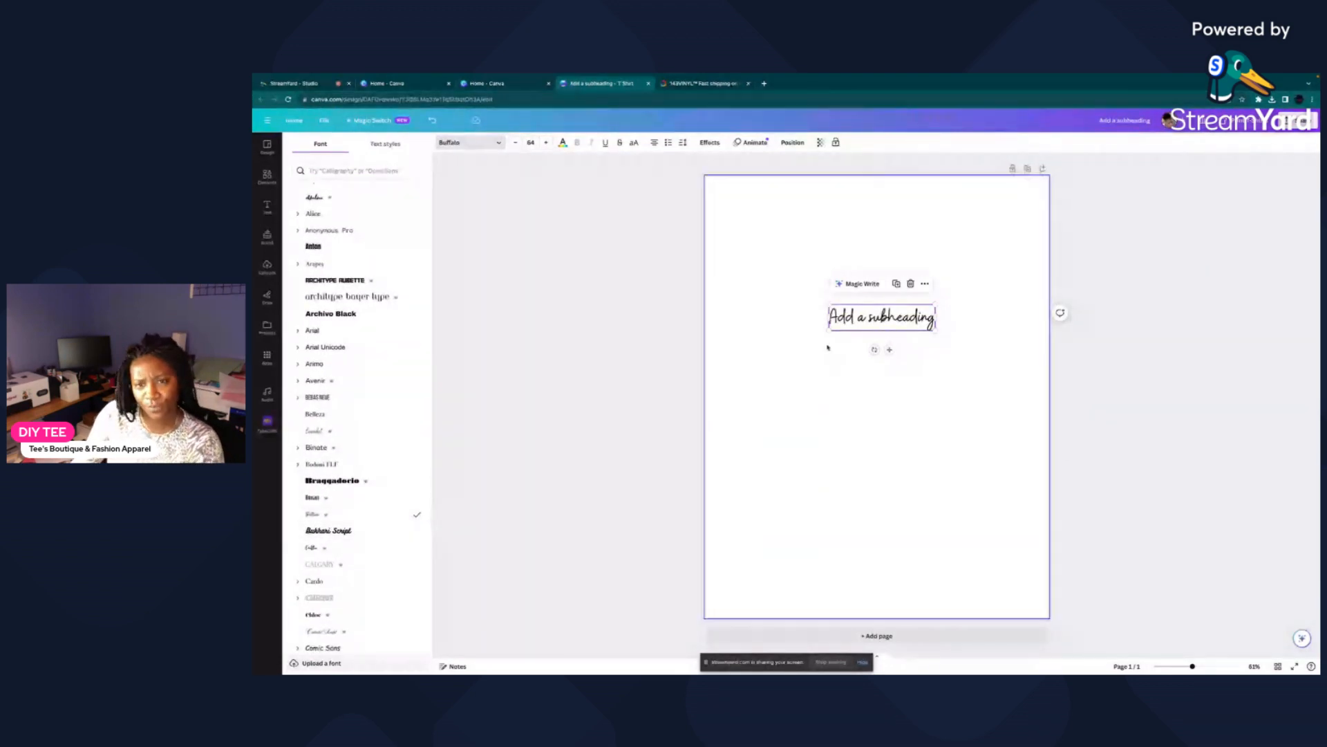
Replace the placeholder subheading text with "Believe in Yourself !".
{"action": "double_click", "coordinate": [827, 318]}
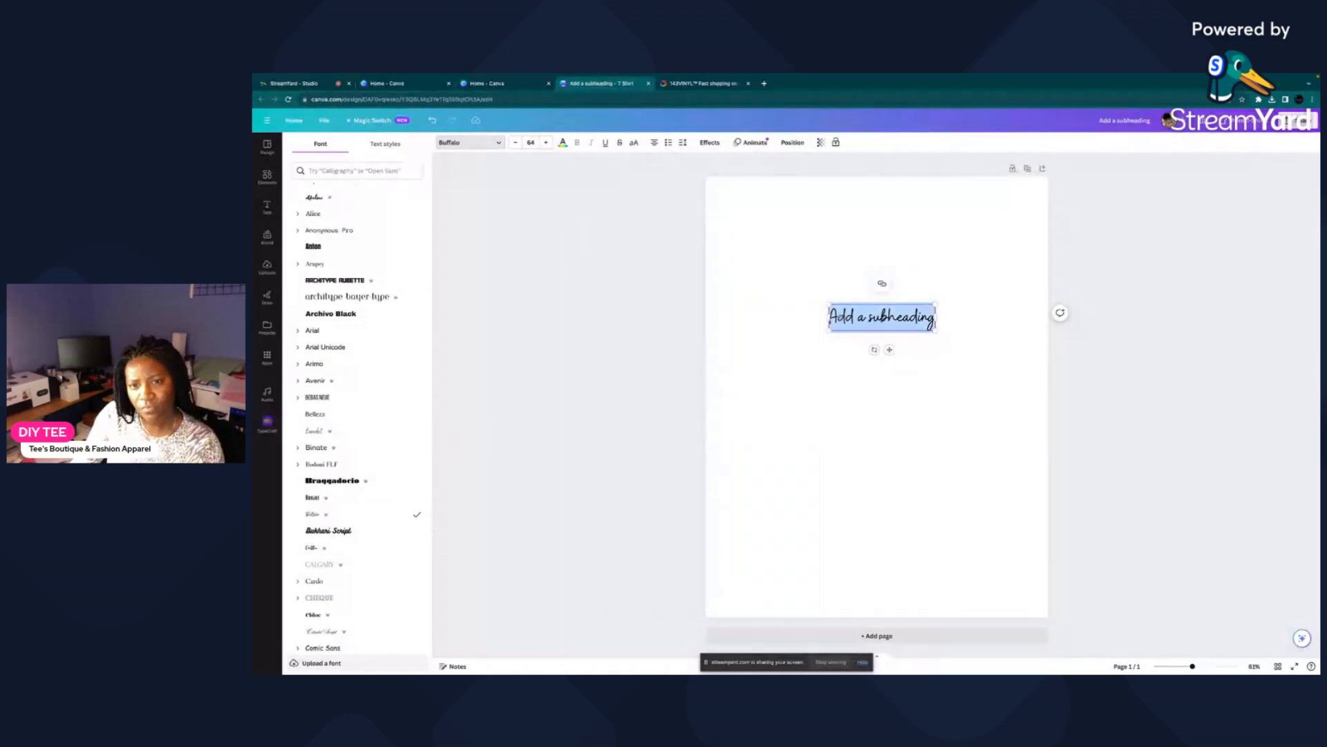
{"action": "left_click", "coordinate": [827, 318]}
{"action": "left_click_drag", "start_coordinate": [828, 318], "coordinate": [936, 320]}
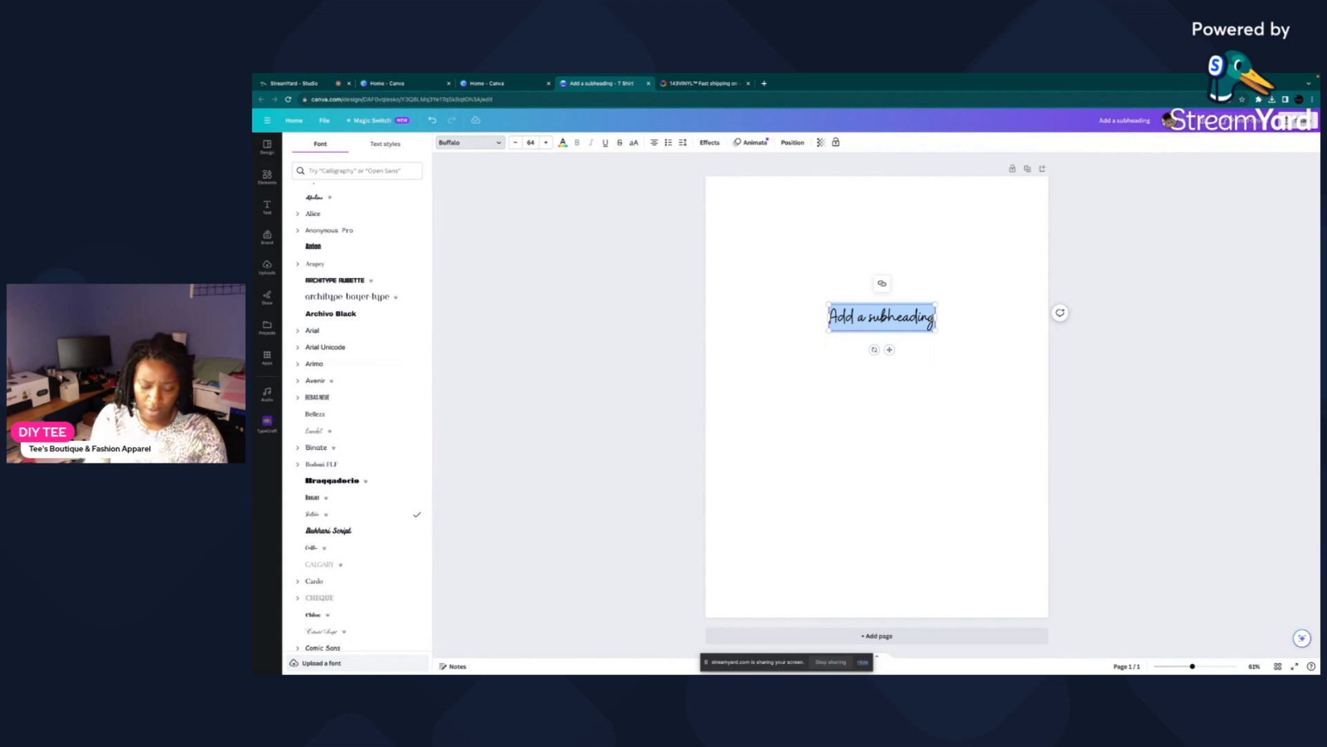
{"action": "type", "text": "Bel"}
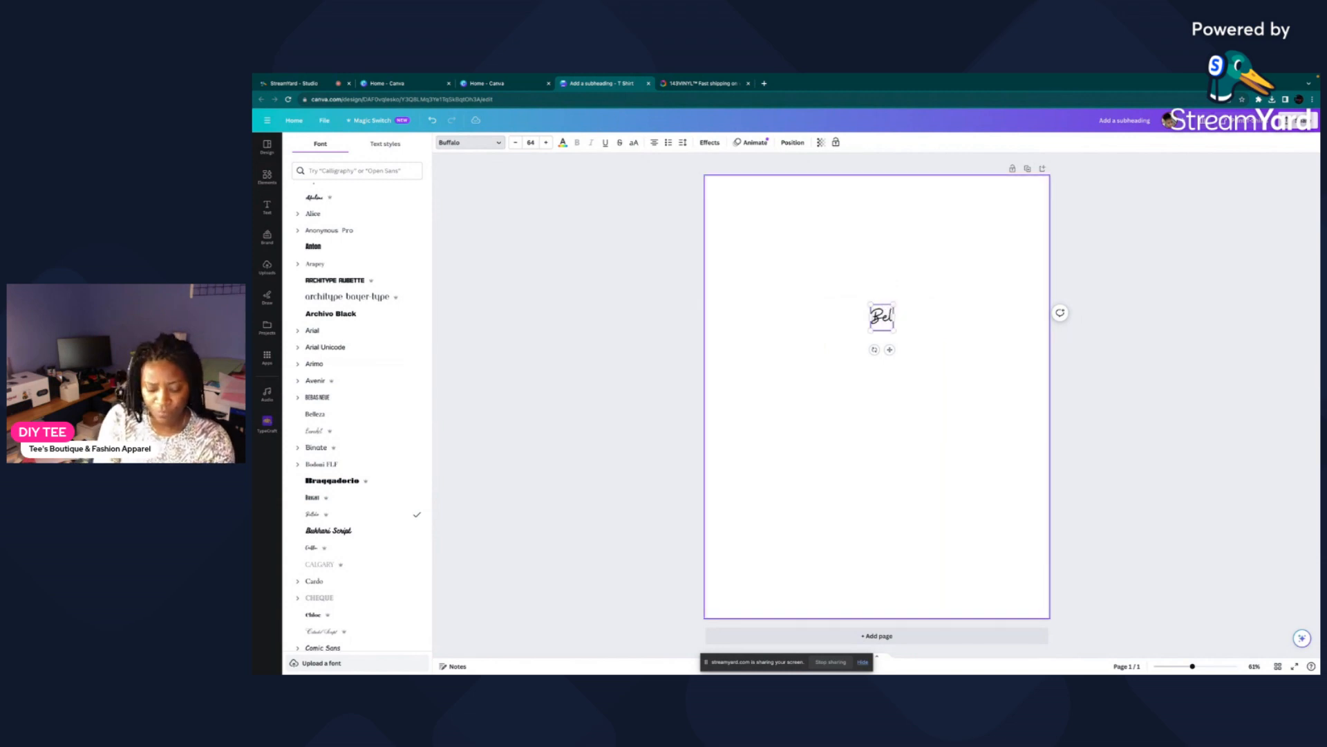
{"action": "type", "text": "ieve in"}
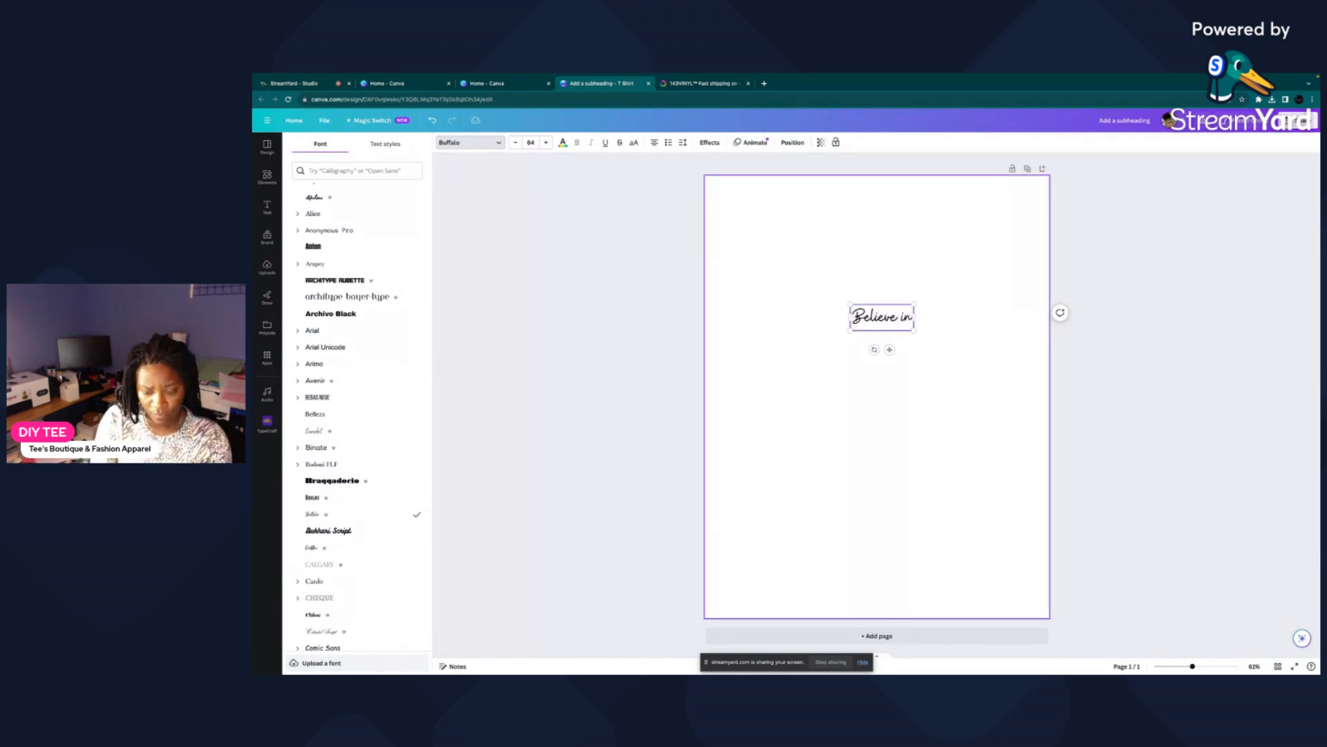
{"action": "type", "text": " Yourself"}
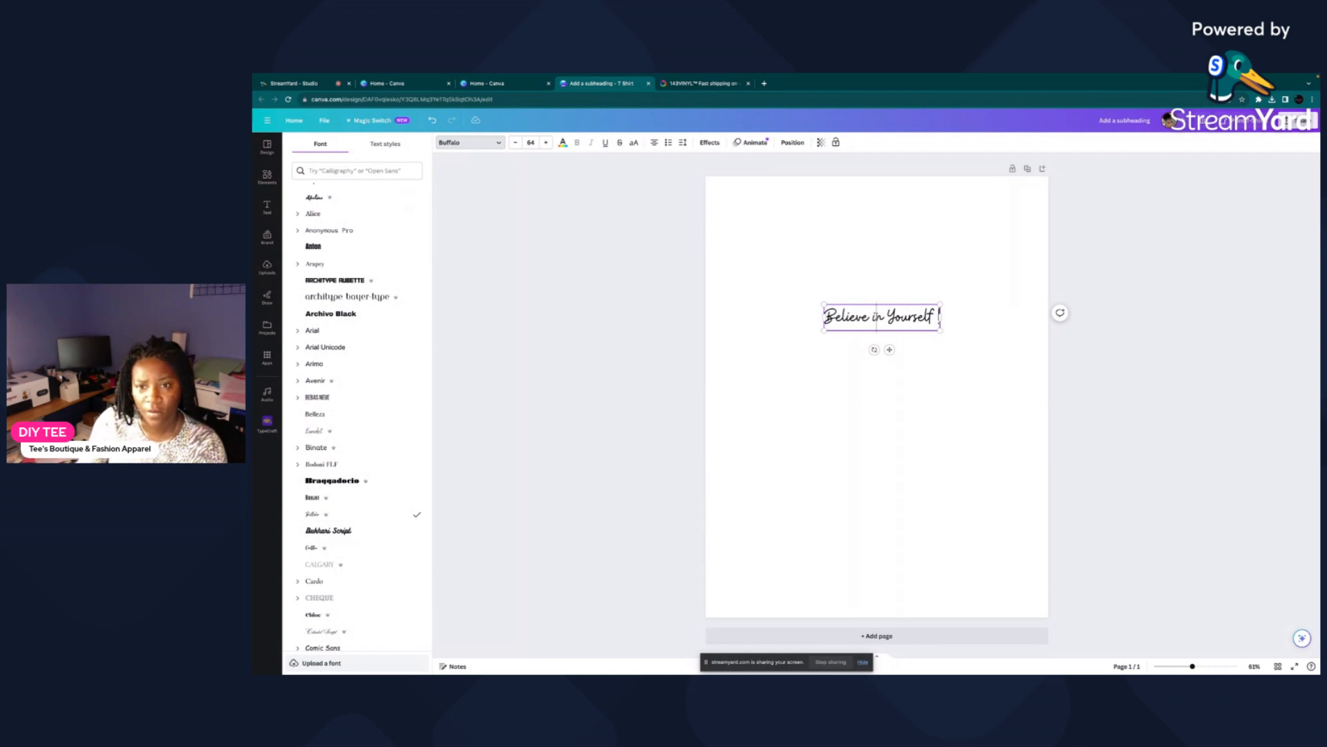
Capitalize the word "in" so the text reads "Believe In Yourself !".
{"action": "left_click", "coordinate": [875, 322]}
{"action": "key", "text": "BackSpace"}
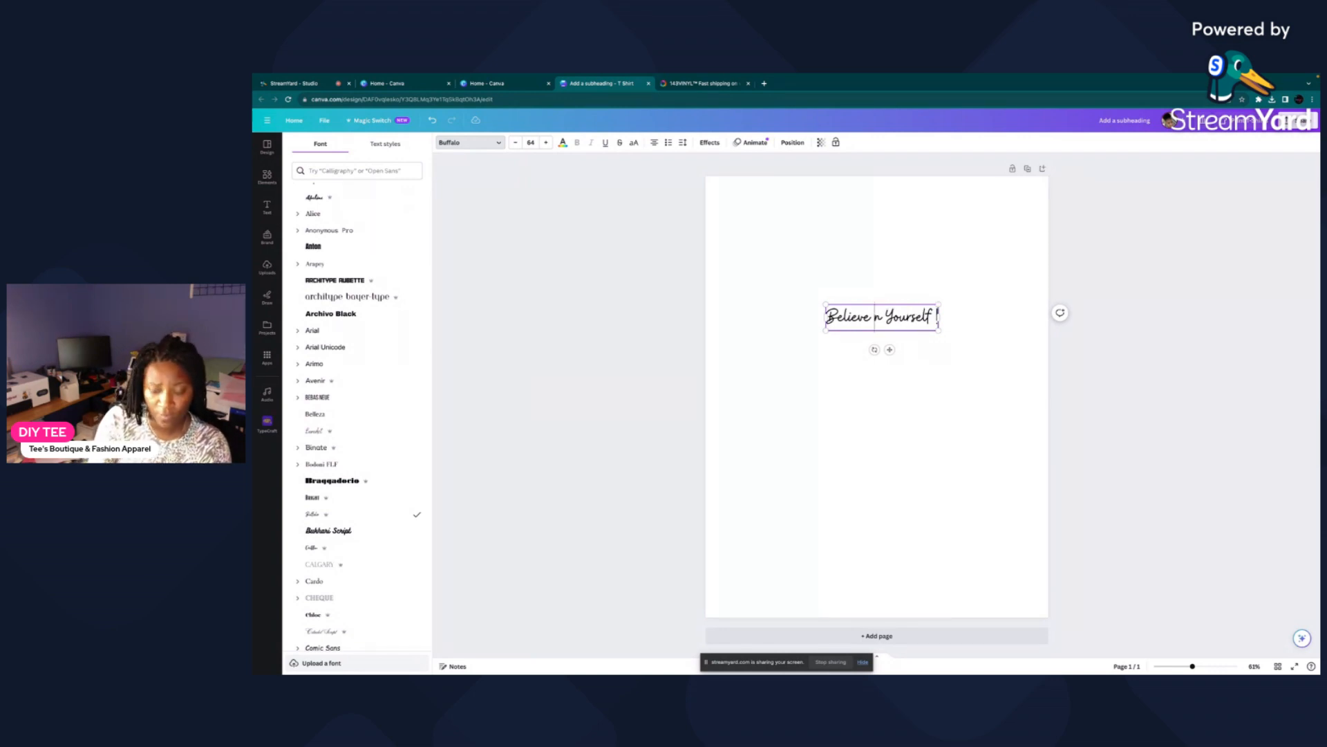
{"action": "type", "text": "I"}
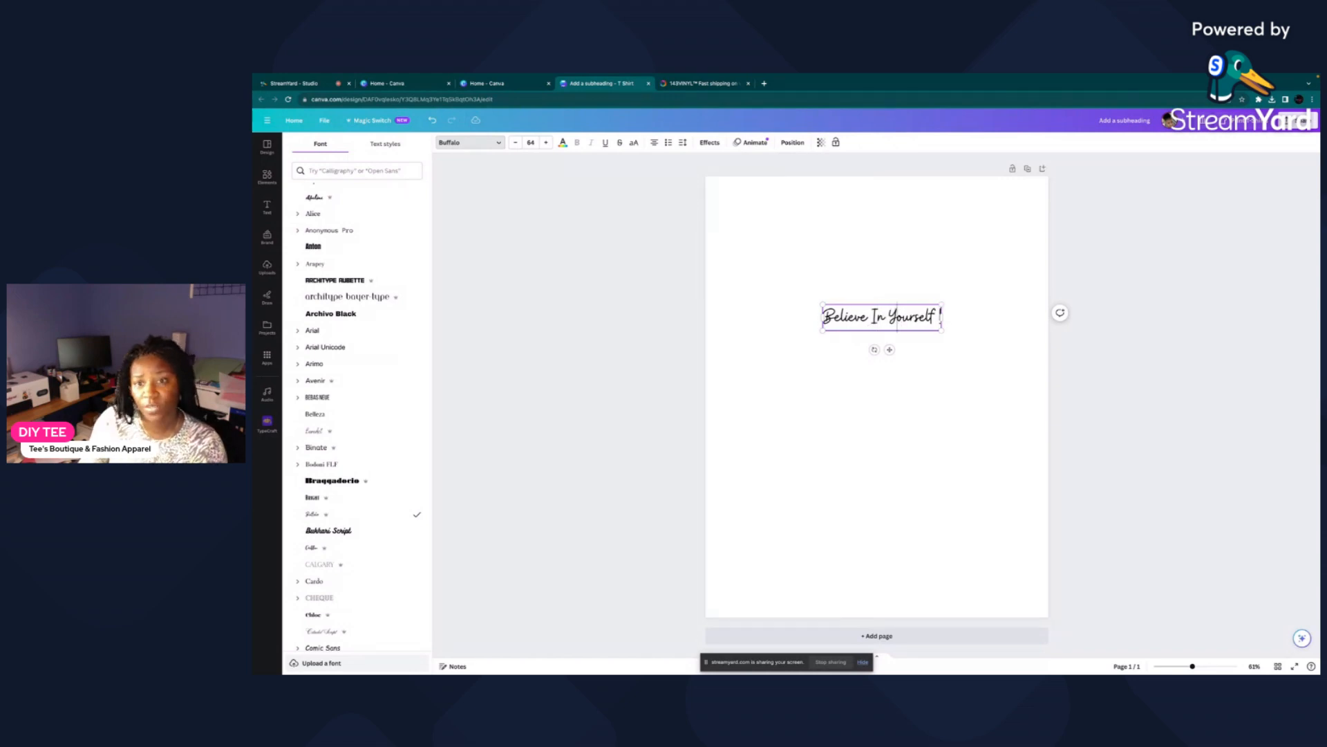
{"action": "left_click", "coordinate": [957, 322]}
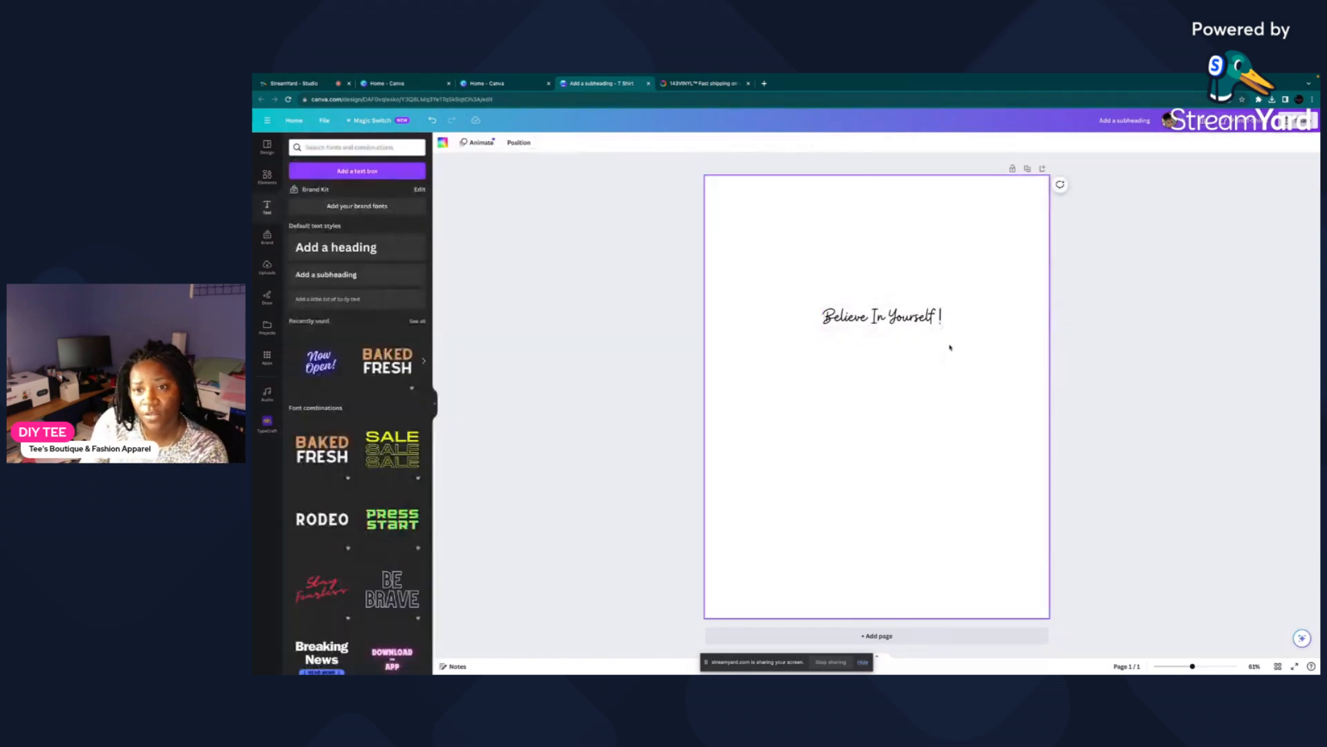
Enlarge the "Believe In Yourself !" text to about size 123 and center it horizontally in the page's upper half.
{"action": "left_click", "coordinate": [833, 322]}
{"action": "left_click_drag", "start_coordinate": [822, 329], "coordinate": [748, 349]}
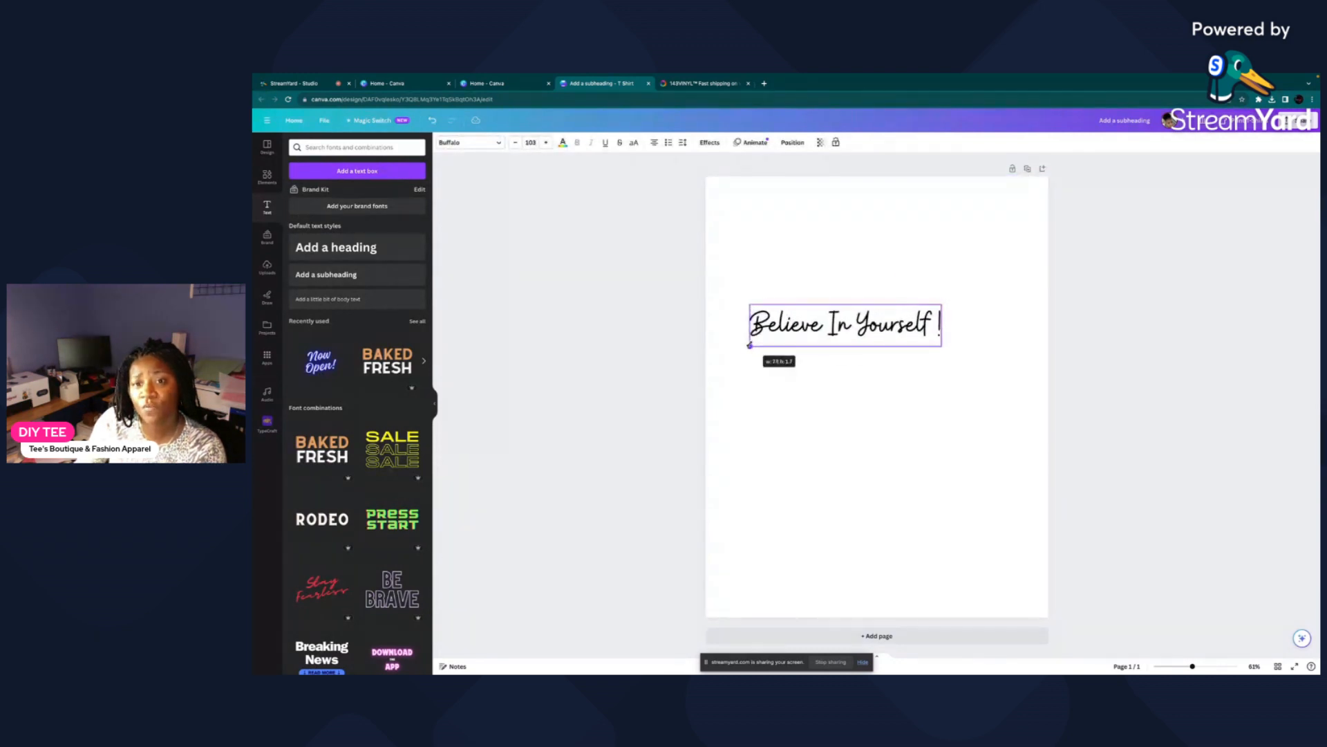
{"action": "left_click_drag", "start_coordinate": [834, 327], "coordinate": [873, 307]}
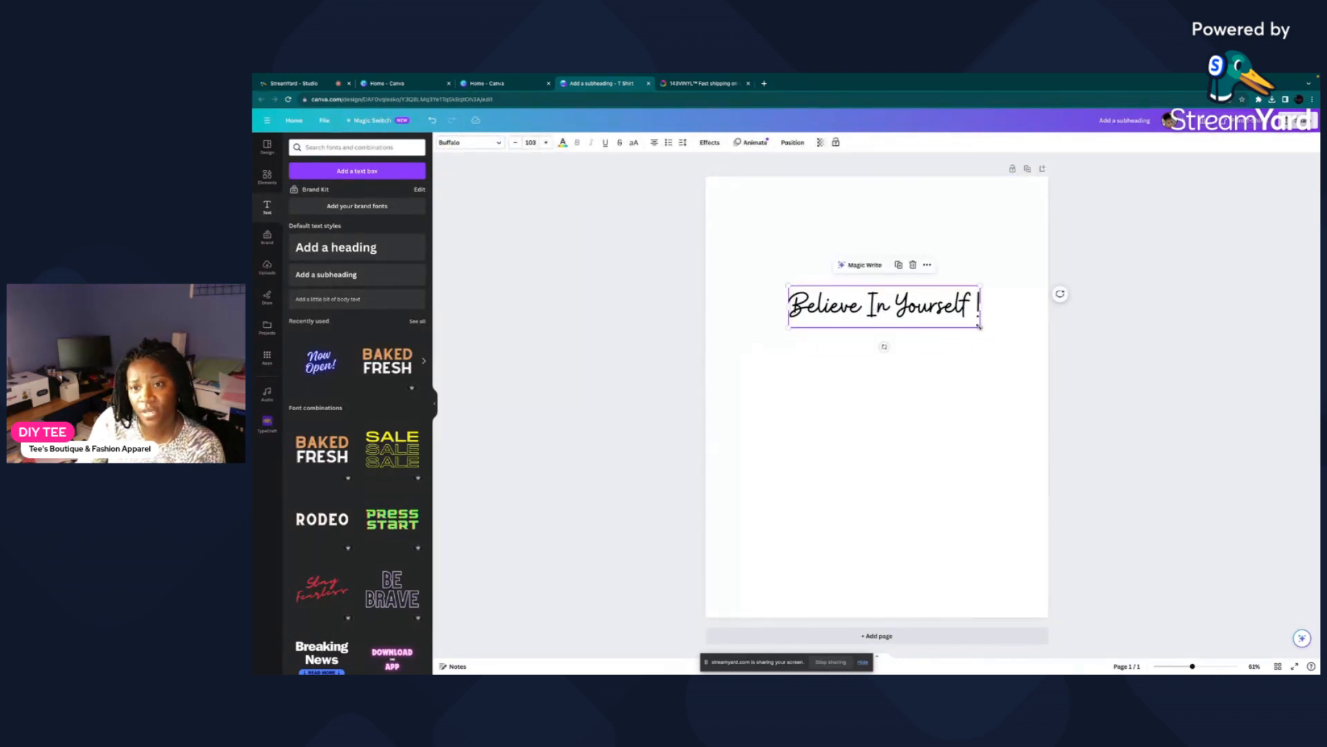
{"action": "left_click_drag", "start_coordinate": [980, 328], "coordinate": [935, 322]}
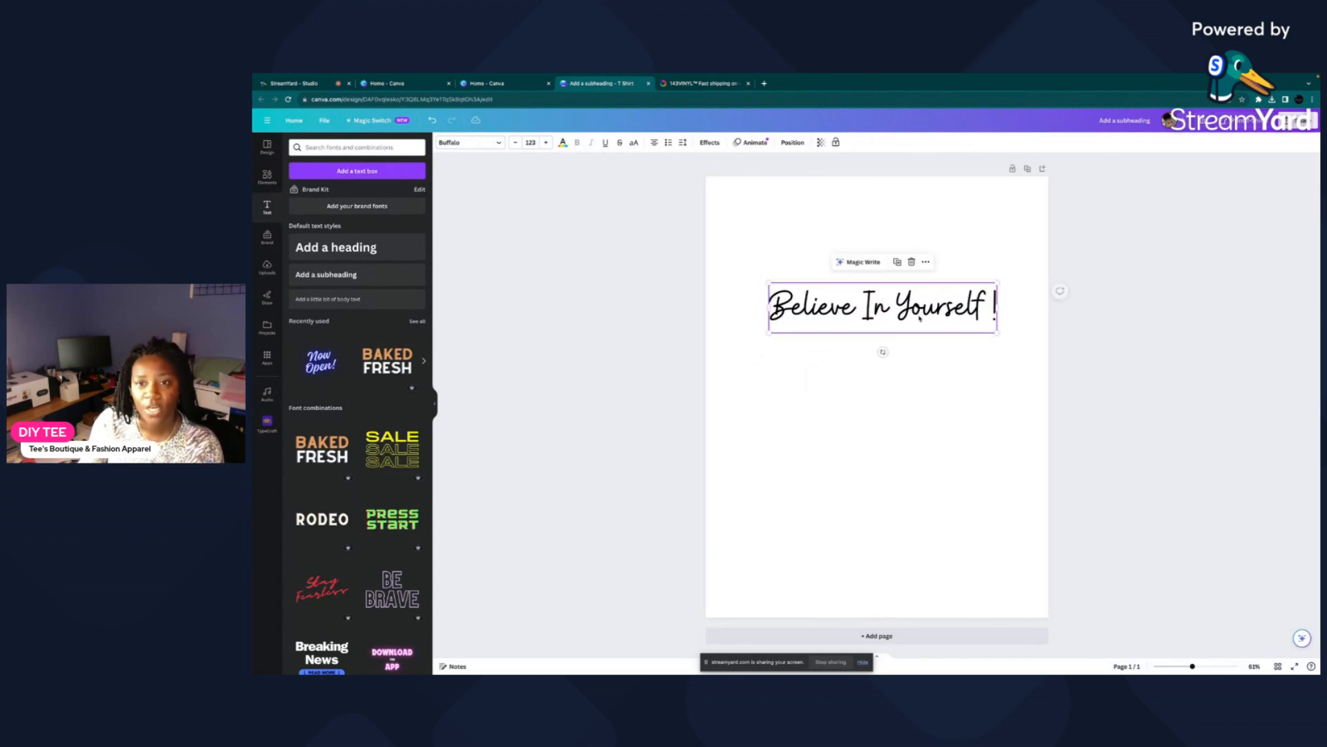
{"action": "left_click", "coordinate": [924, 384]}
{"action": "left_click", "coordinate": [864, 323]}
{"action": "left_click_drag", "start_coordinate": [867, 323], "coordinate": [866, 323]}
{"action": "left_click", "coordinate": [882, 383]}
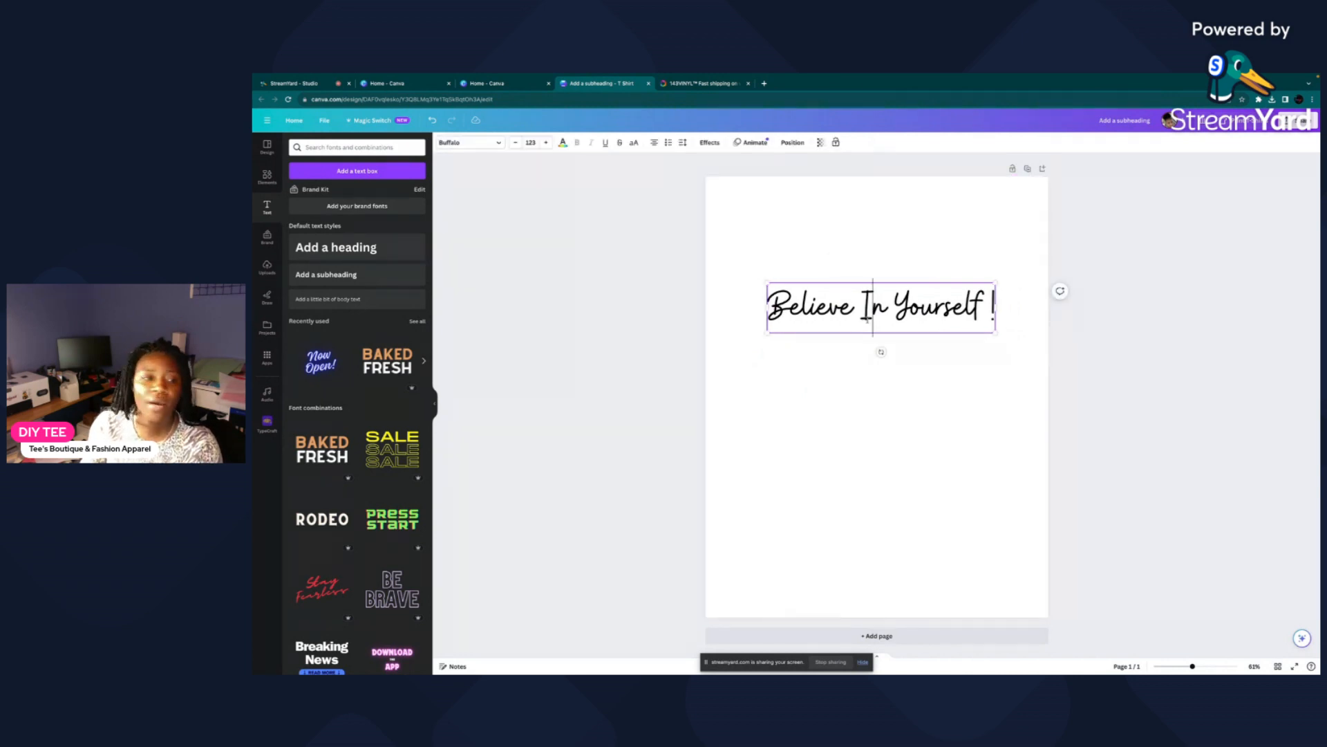
{"action": "left_click", "coordinate": [929, 394]}
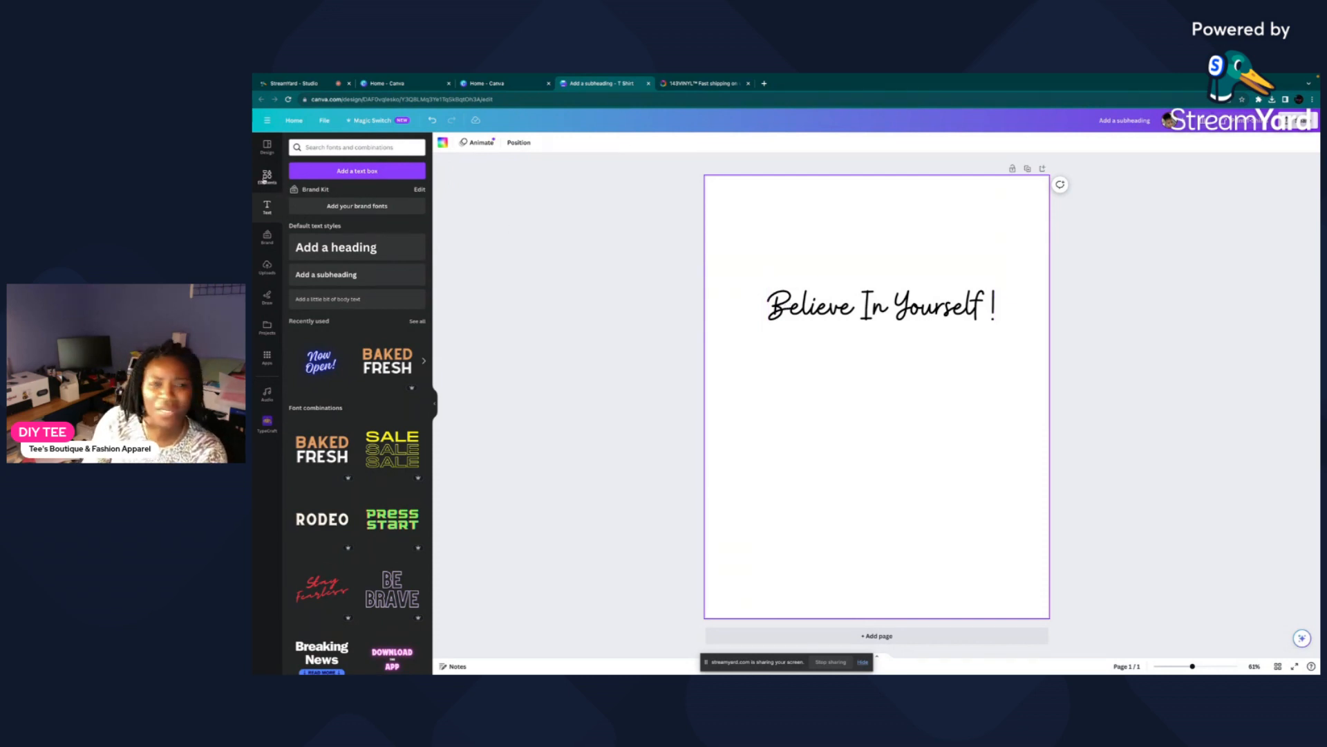
Search the elements library for "t-shirt elements".
{"action": "left_click", "coordinate": [267, 176]}
{"action": "left_click", "coordinate": [349, 149]}
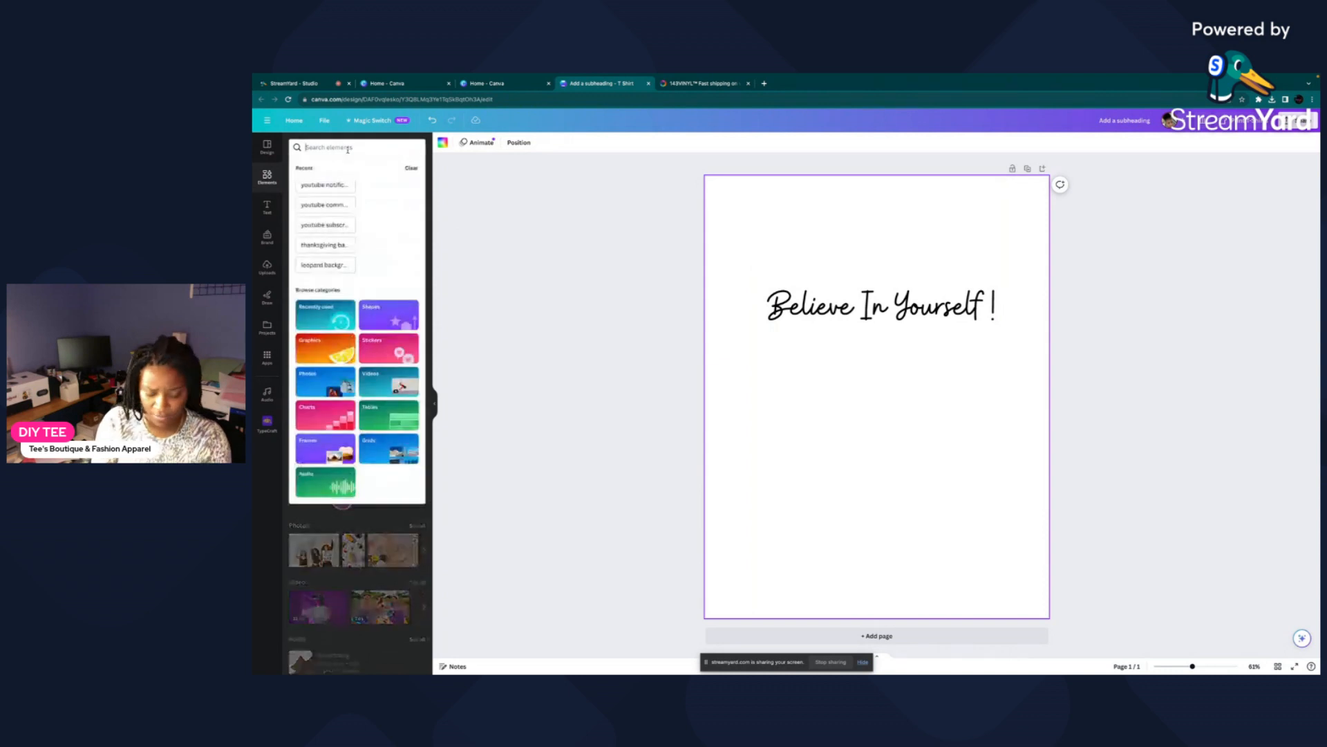
{"action": "type", "text": "t-shirt elements"}
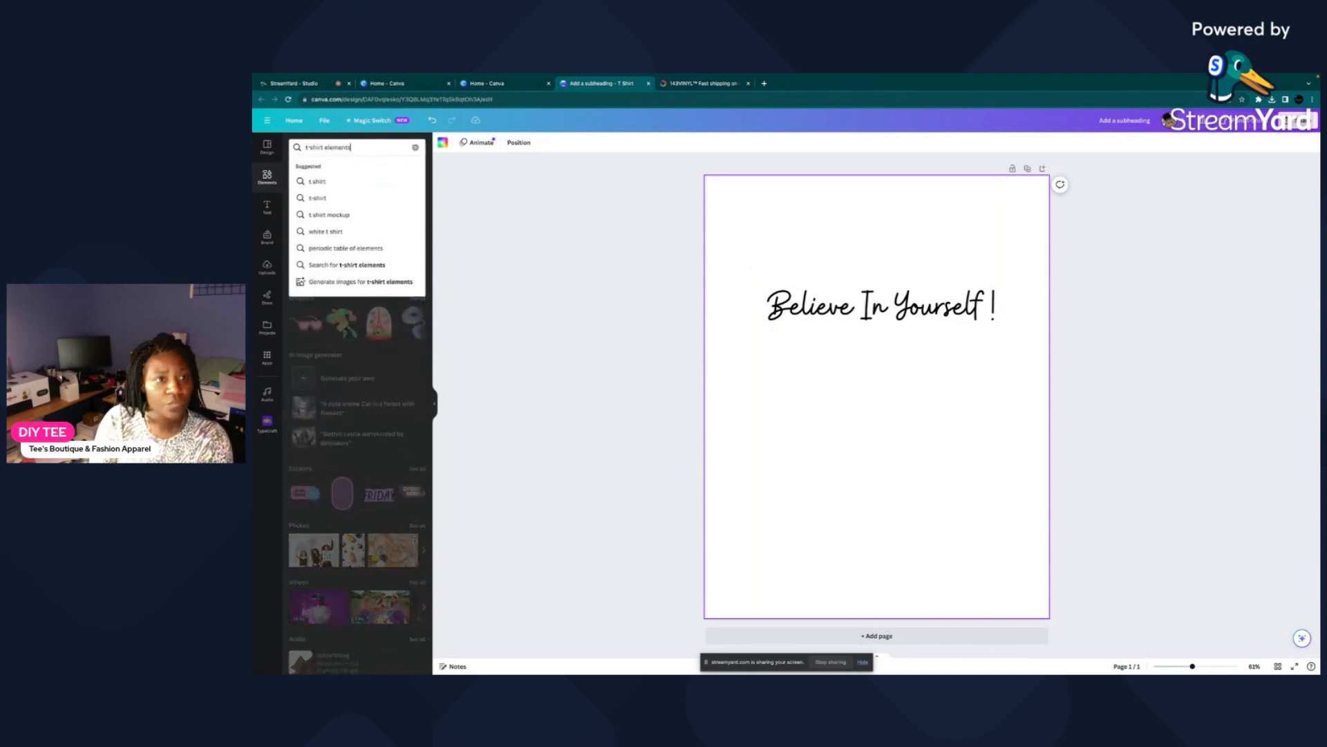
{"action": "key", "text": "Return"}
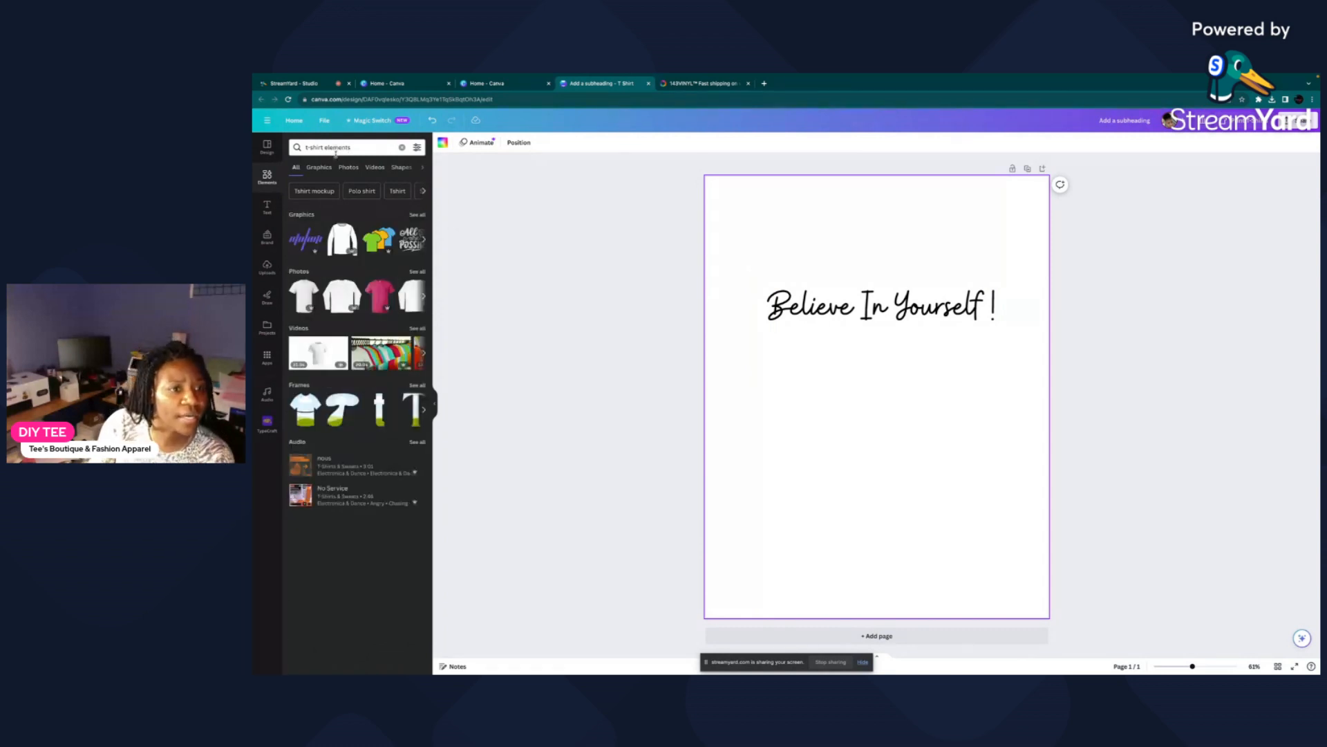
Add the long-sleeve shirt outline graphic, move it up over the text, and delete it again.
{"action": "left_click", "coordinate": [344, 237]}
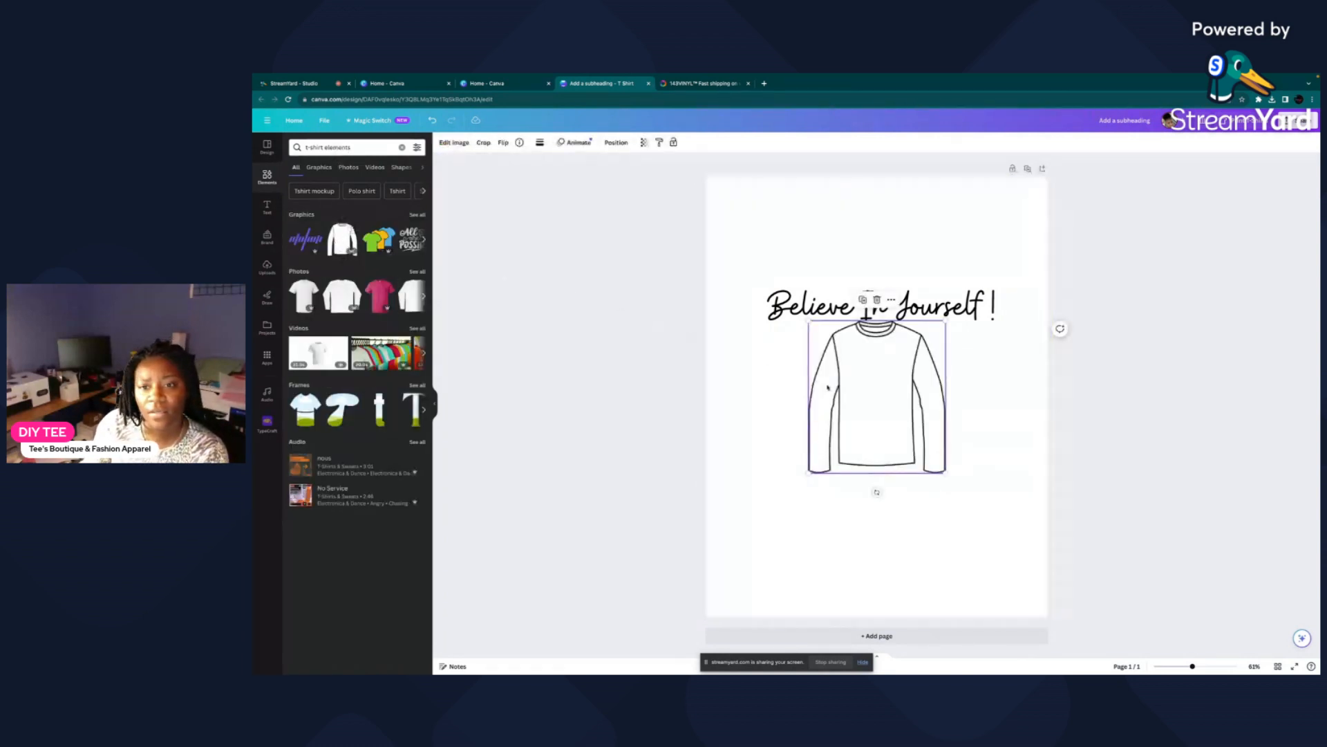
{"action": "left_click_drag", "start_coordinate": [851, 377], "coordinate": [864, 342]}
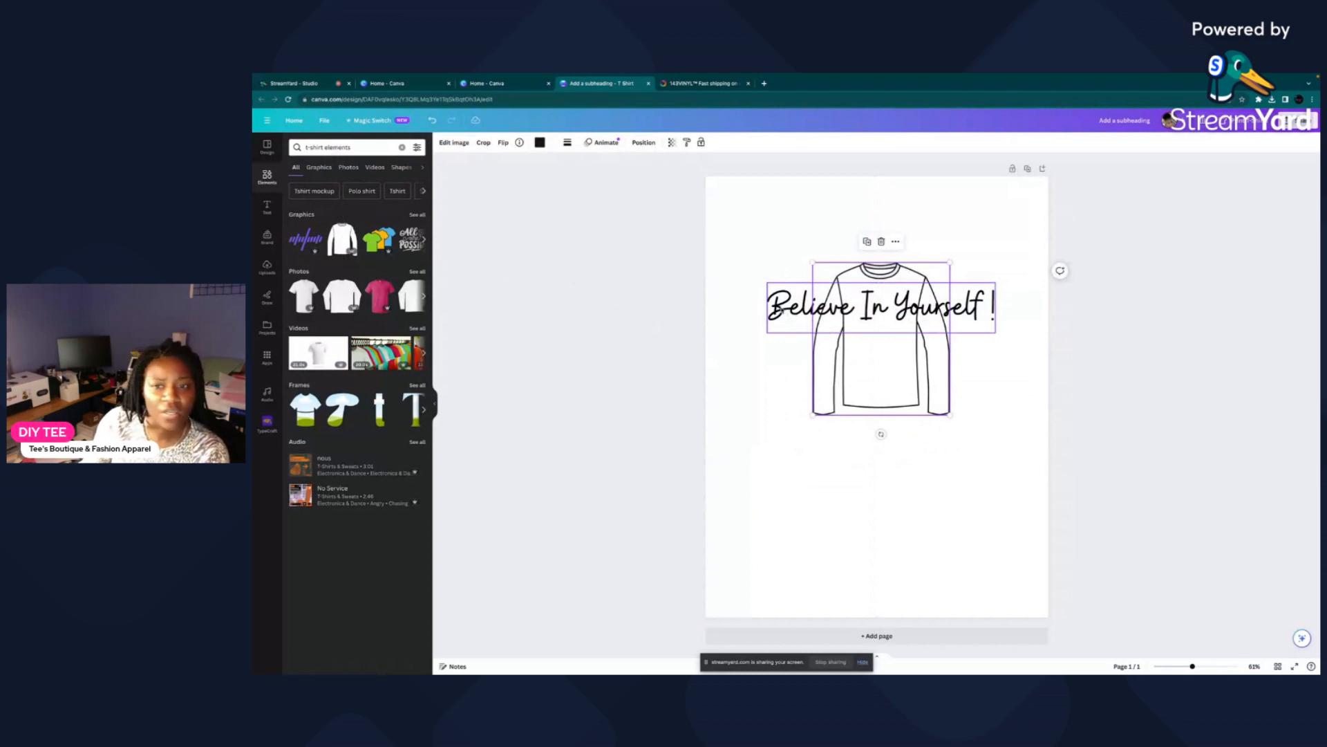
{"action": "left_click", "coordinate": [881, 241]}
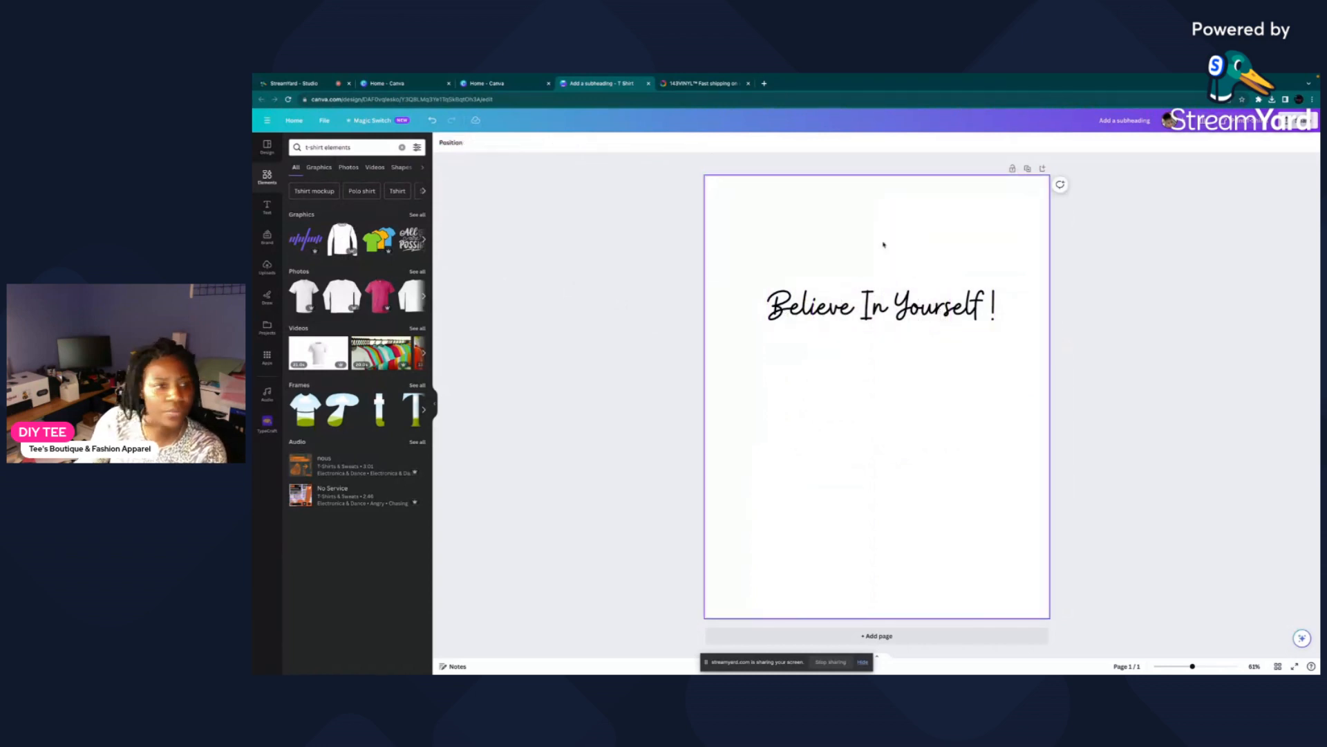
Add the pink T-shirt photo to the page and shrink the text to about size 75.5 across the shirt's chest.
{"action": "left_click", "coordinate": [378, 297]}
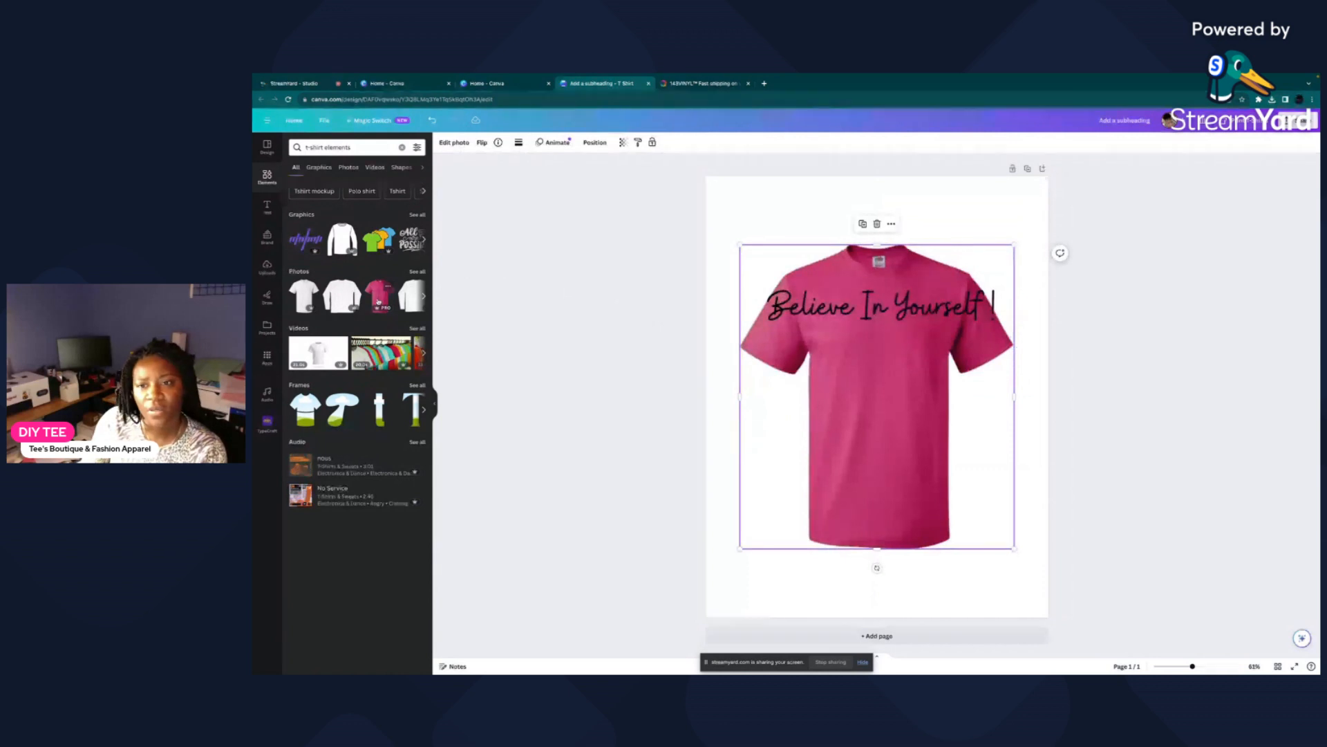
{"action": "left_click_drag", "start_coordinate": [823, 319], "coordinate": [814, 365]}
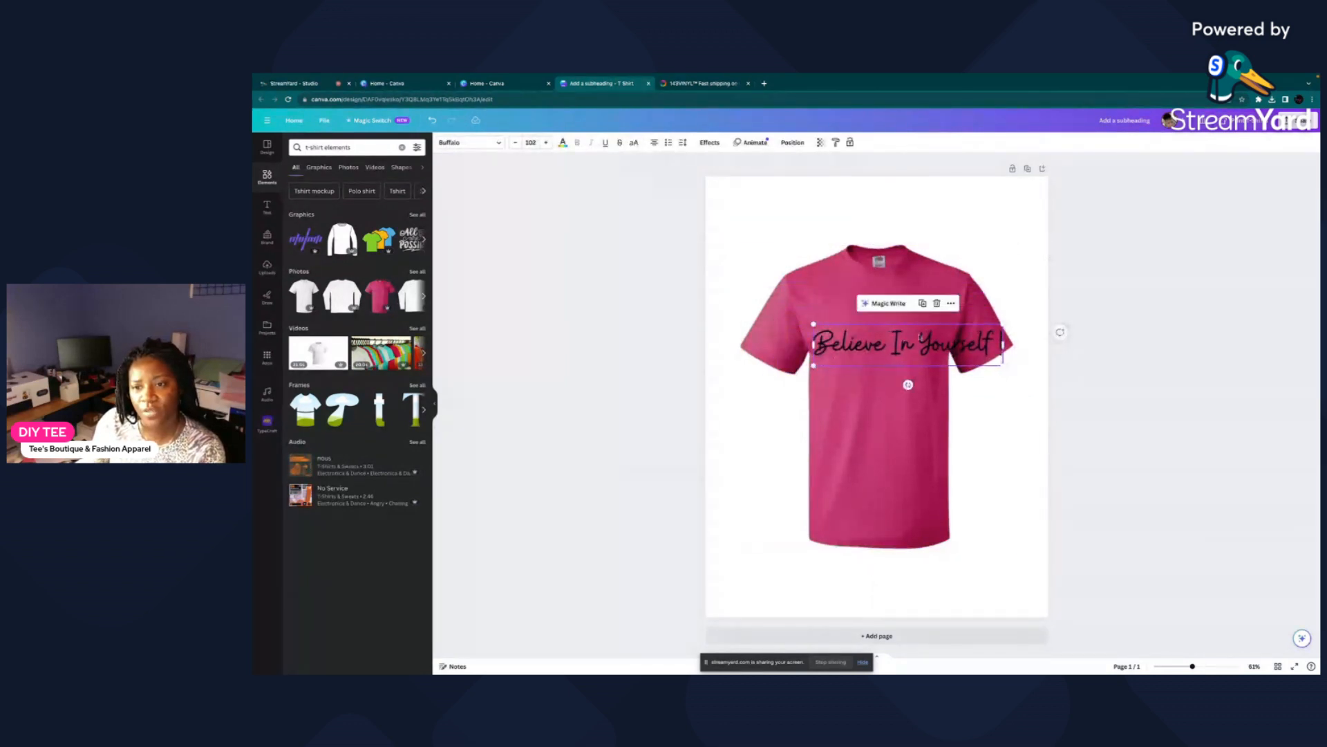
{"action": "left_click_drag", "start_coordinate": [1003, 365], "coordinate": [909, 334]}
{"action": "left_click", "coordinate": [978, 409]}
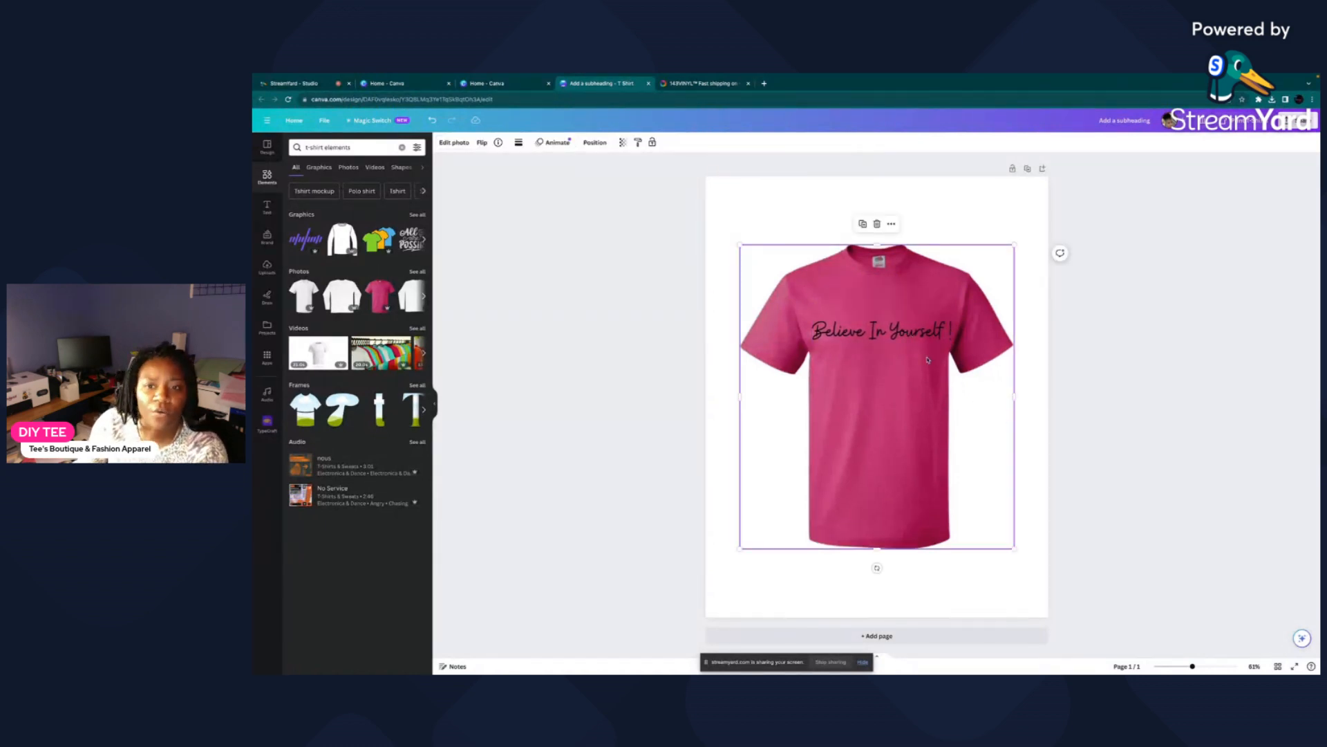
Remove the exclamation mark and the space before it from the text, and center the text on the pink shirt.
{"action": "left_click", "coordinate": [897, 339]}
{"action": "left_click_drag", "start_coordinate": [897, 339], "coordinate": [894, 336]}
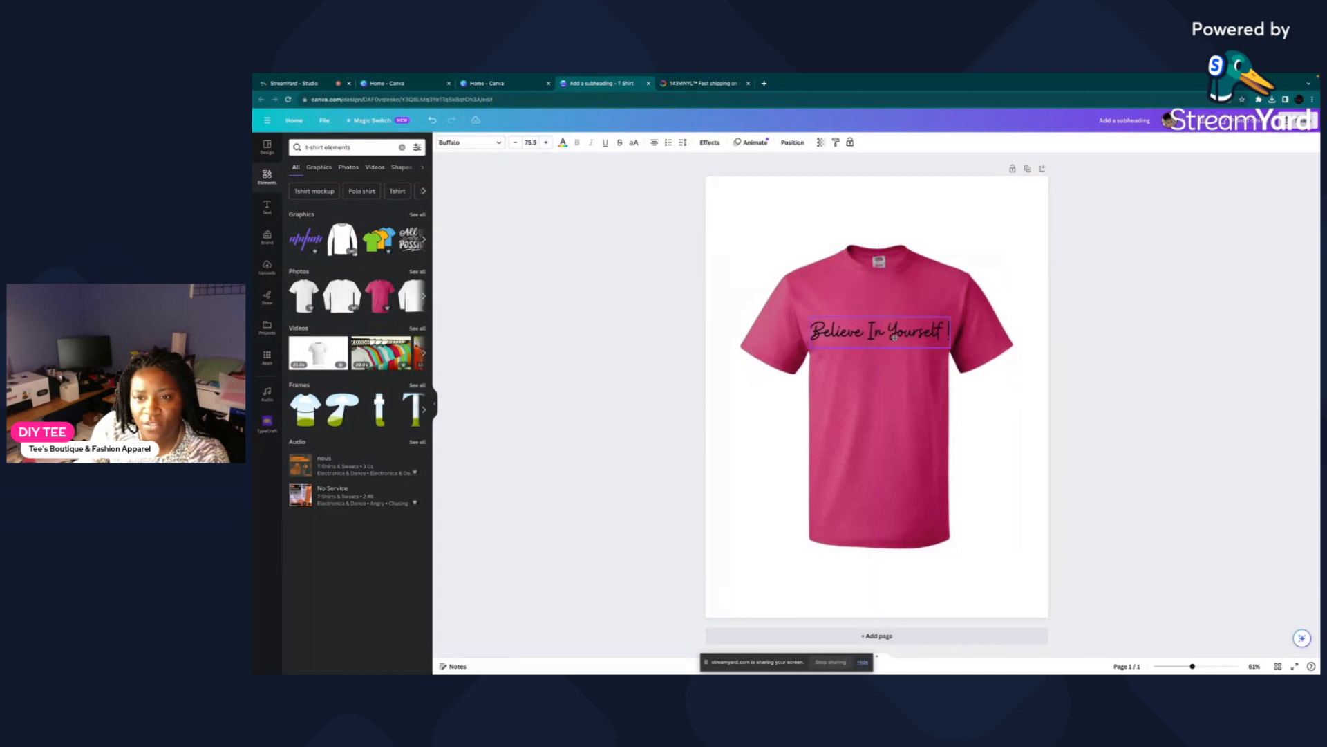
{"action": "left_click", "coordinate": [994, 432]}
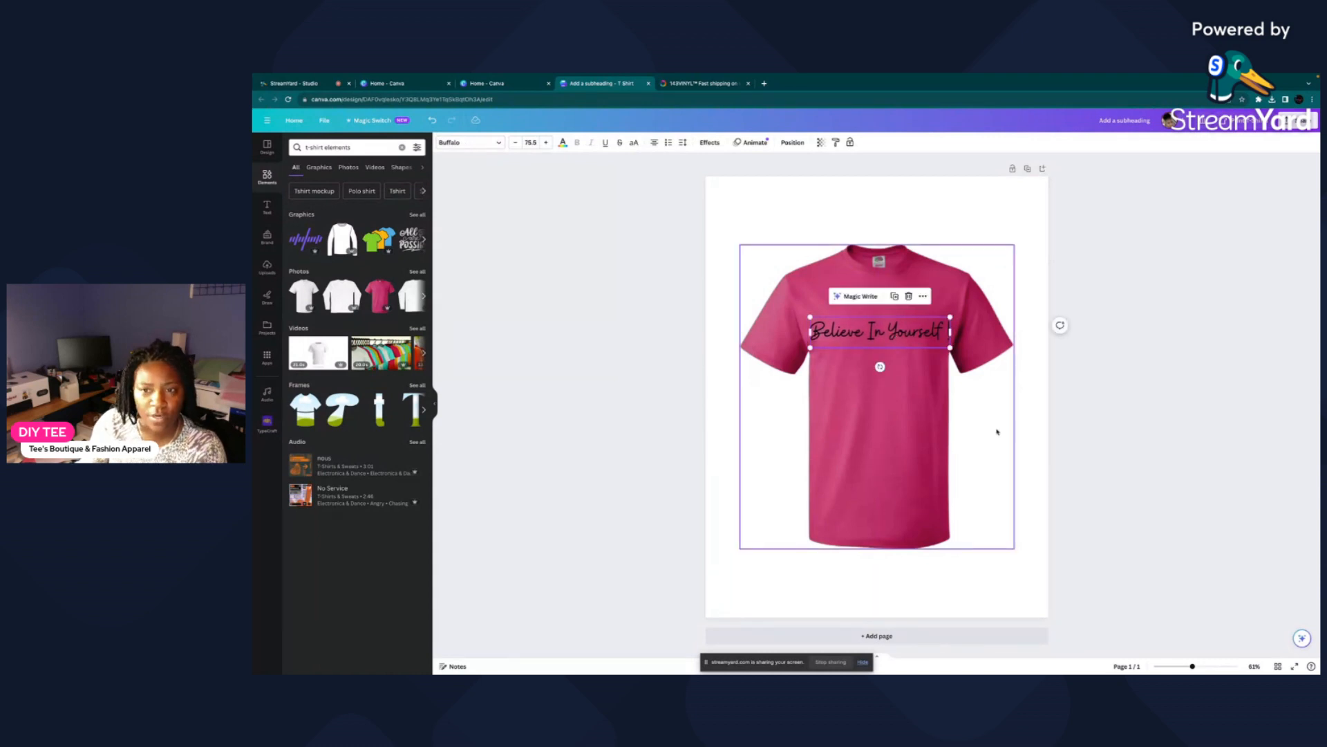
{"action": "left_click", "coordinate": [948, 335]}
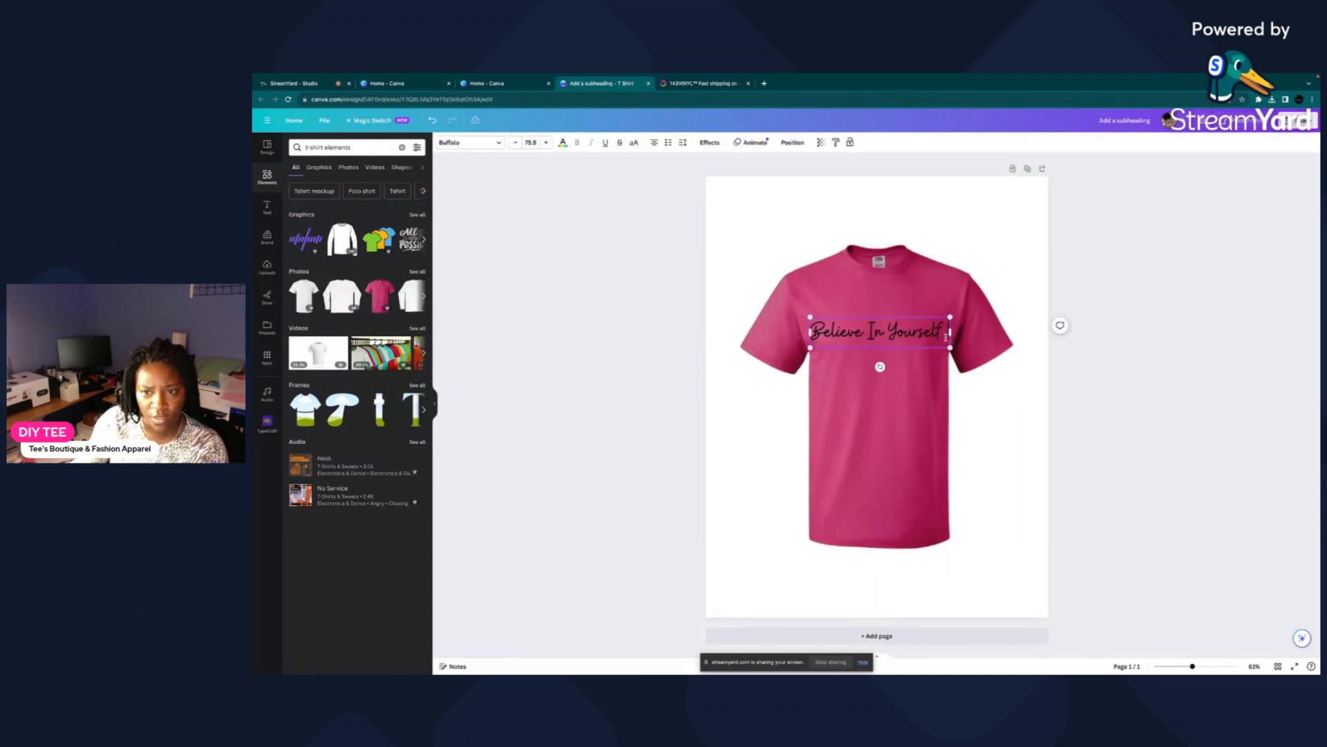
{"action": "key", "text": "BackSpace"}
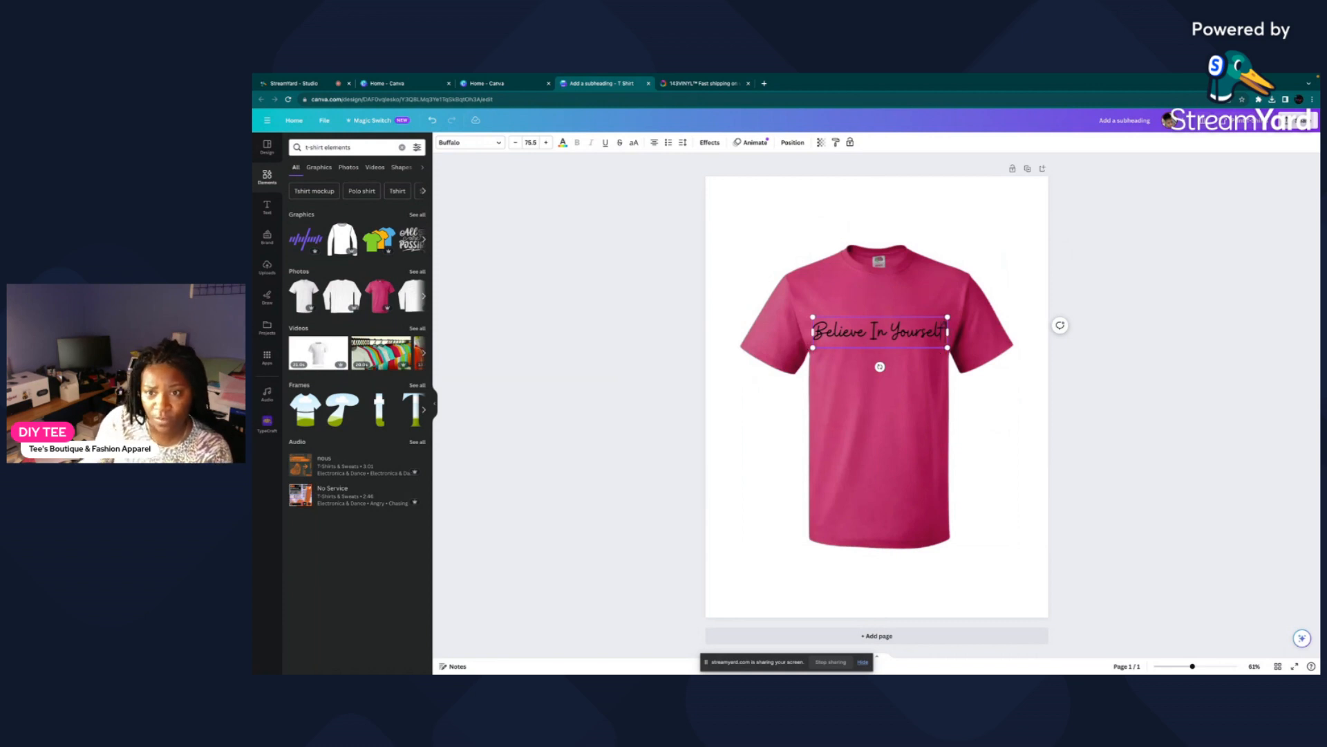
{"action": "left_click_drag", "start_coordinate": [948, 335], "coordinate": [946, 337]}
{"action": "left_click", "coordinate": [964, 379]}
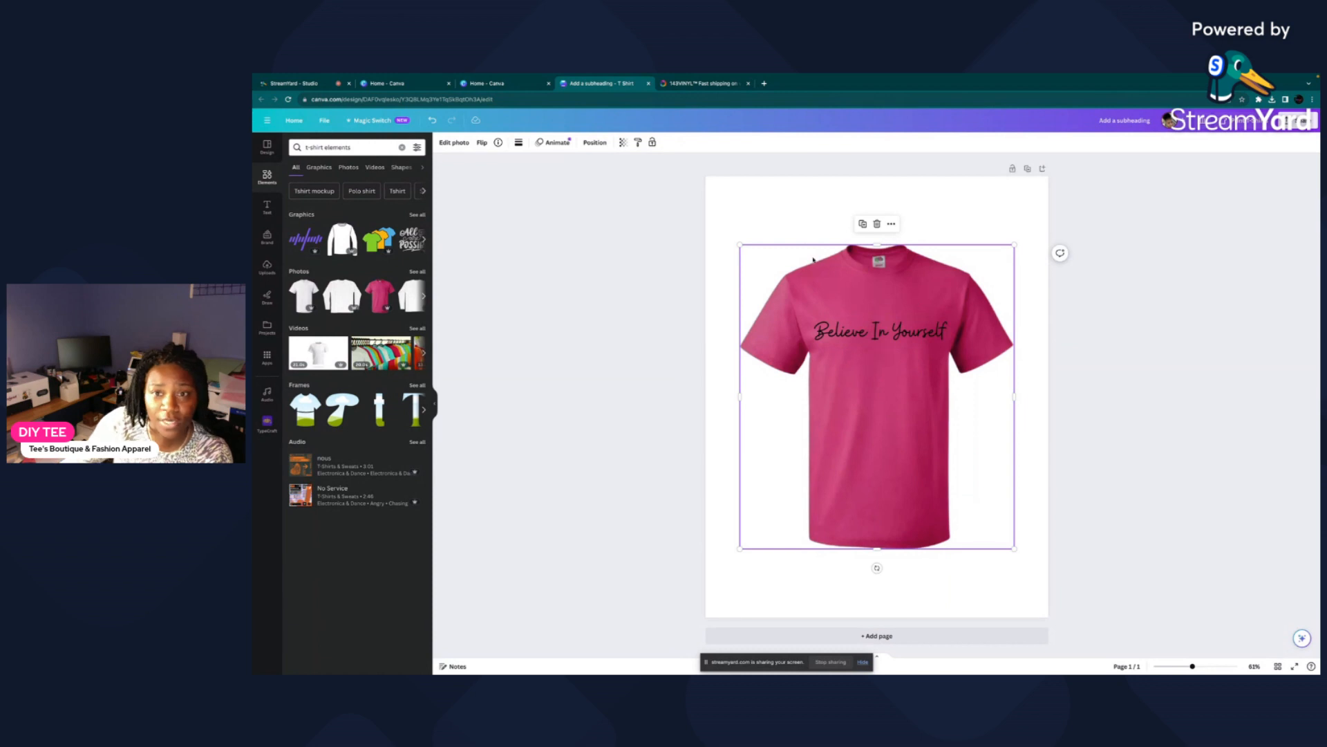
Delete the pink T-shirt photo and place the purple-and-pink striped sunset graphic behind the text in the page's upper half.
{"action": "left_click", "coordinate": [876, 223]}
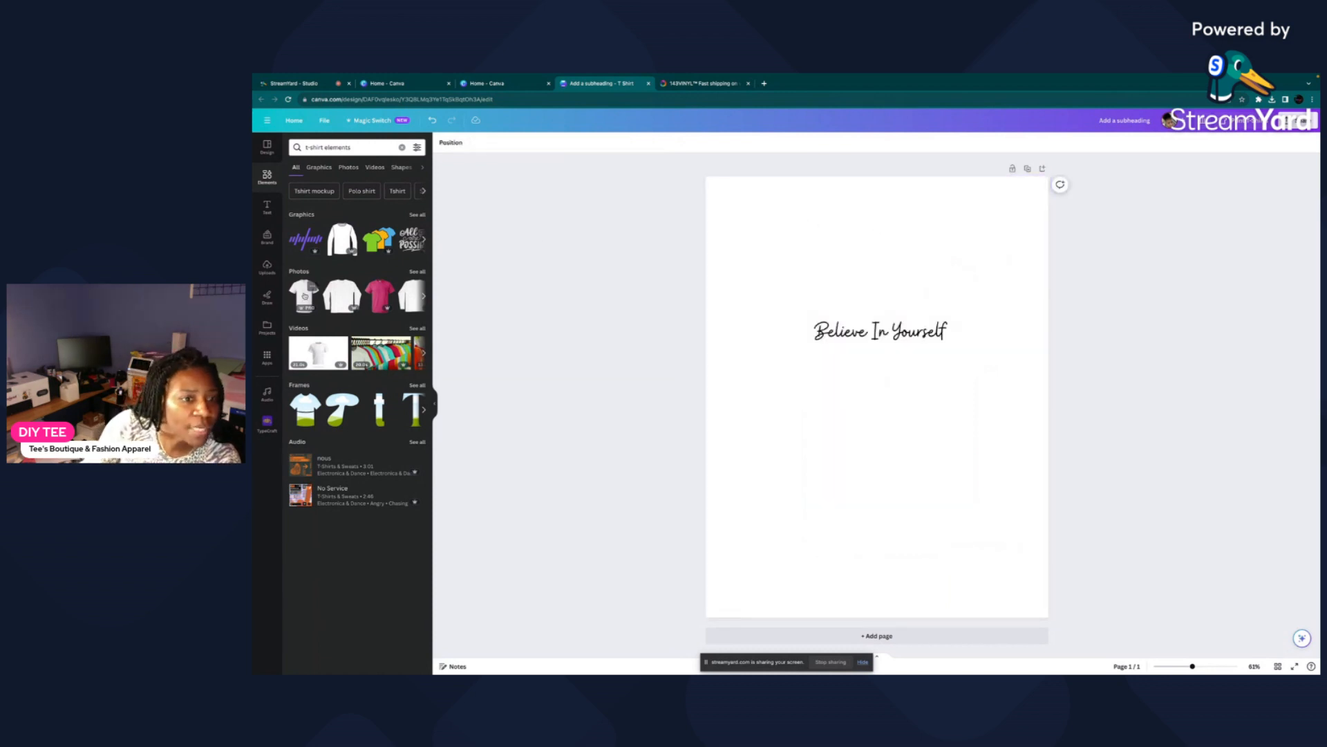
{"action": "scroll", "coordinate": [336, 354], "scroll_direction": "right", "scroll_amount": 2}
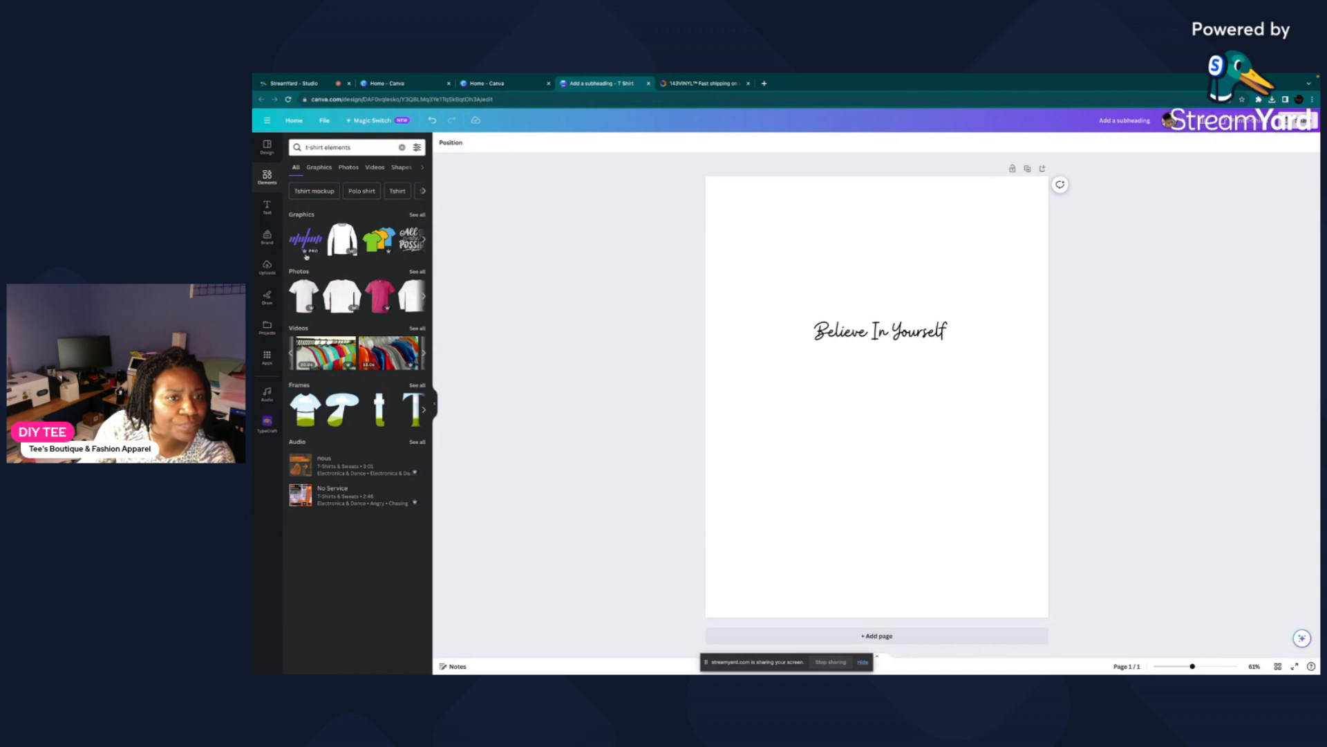
{"action": "scroll", "coordinate": [362, 242], "scroll_direction": "right", "scroll_amount": 3}
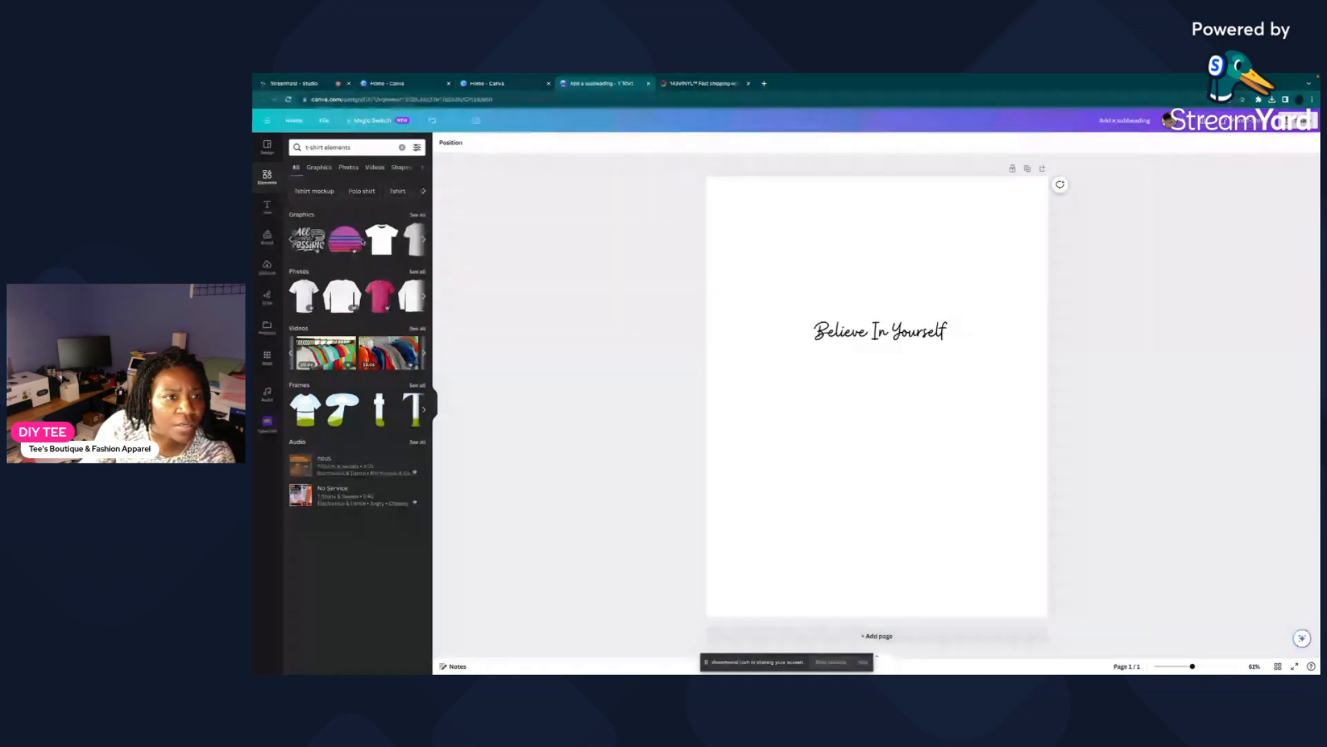
{"action": "scroll", "coordinate": [356, 239], "scroll_direction": "right", "scroll_amount": 1}
{"action": "left_click", "coordinate": [337, 239]}
{"action": "left_click_drag", "start_coordinate": [906, 458], "coordinate": [898, 402]}
{"action": "left_click", "coordinate": [928, 520]}
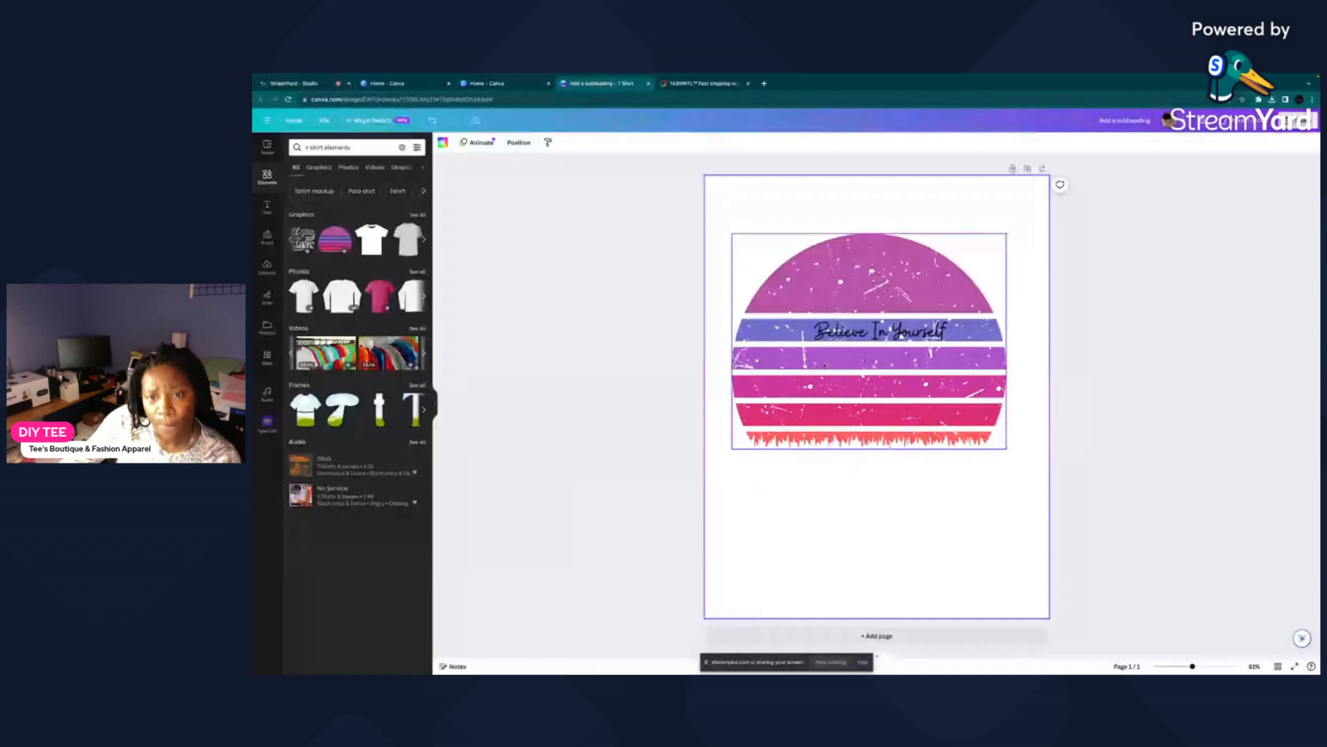
Enlarge the "Believe In Yourself" text and center it across the striped sunset graphic.
{"action": "left_click", "coordinate": [815, 340]}
{"action": "left_click_drag", "start_coordinate": [814, 344], "coordinate": [754, 356]}
{"action": "mouse_move", "coordinate": [954, 356]}
{"action": "left_mouse_down"}
{"action": "mouse_move", "coordinate": [983, 358]}
{"action": "mouse_move", "coordinate": [975, 349]}
{"action": "left_mouse_up"}
{"action": "left_click", "coordinate": [1085, 457]}
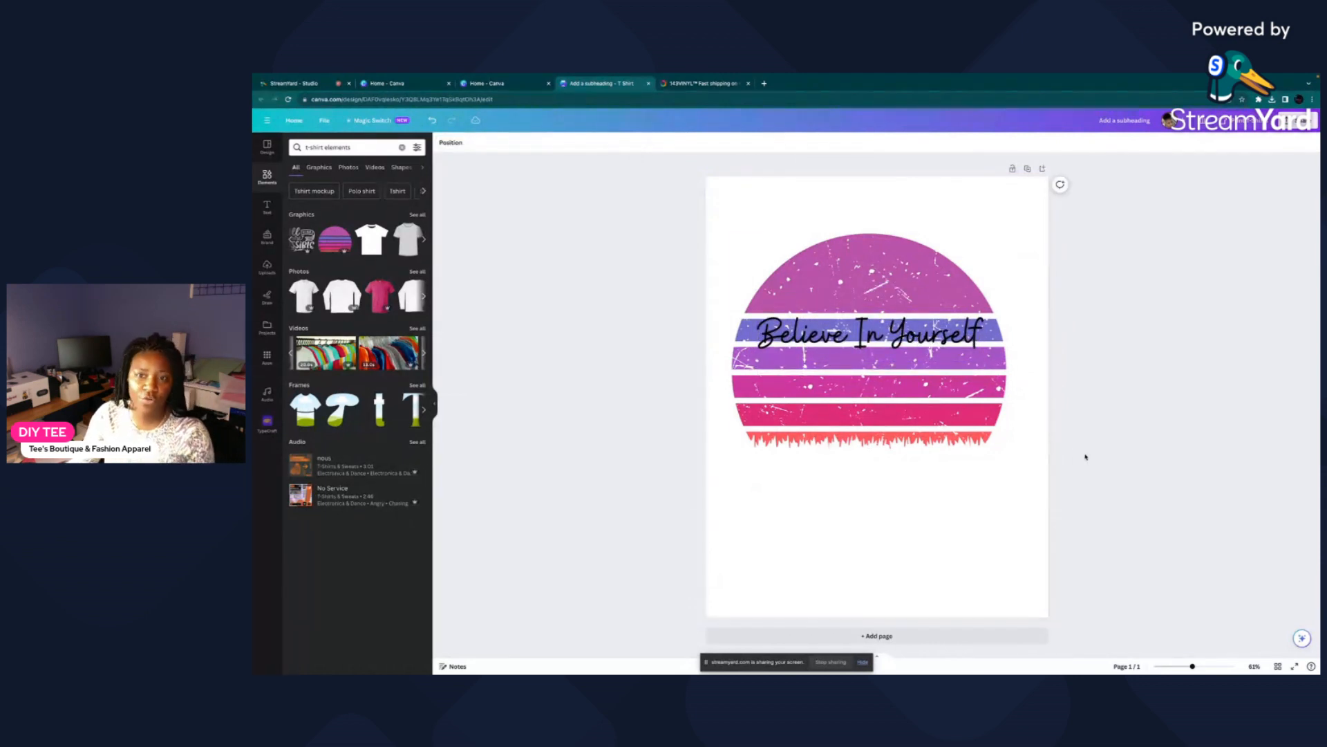
Group the "Believe In Yourself" text with the striped sunset graphic.
{"action": "left_click_drag", "start_coordinate": [724, 211], "coordinate": [1030, 509]}
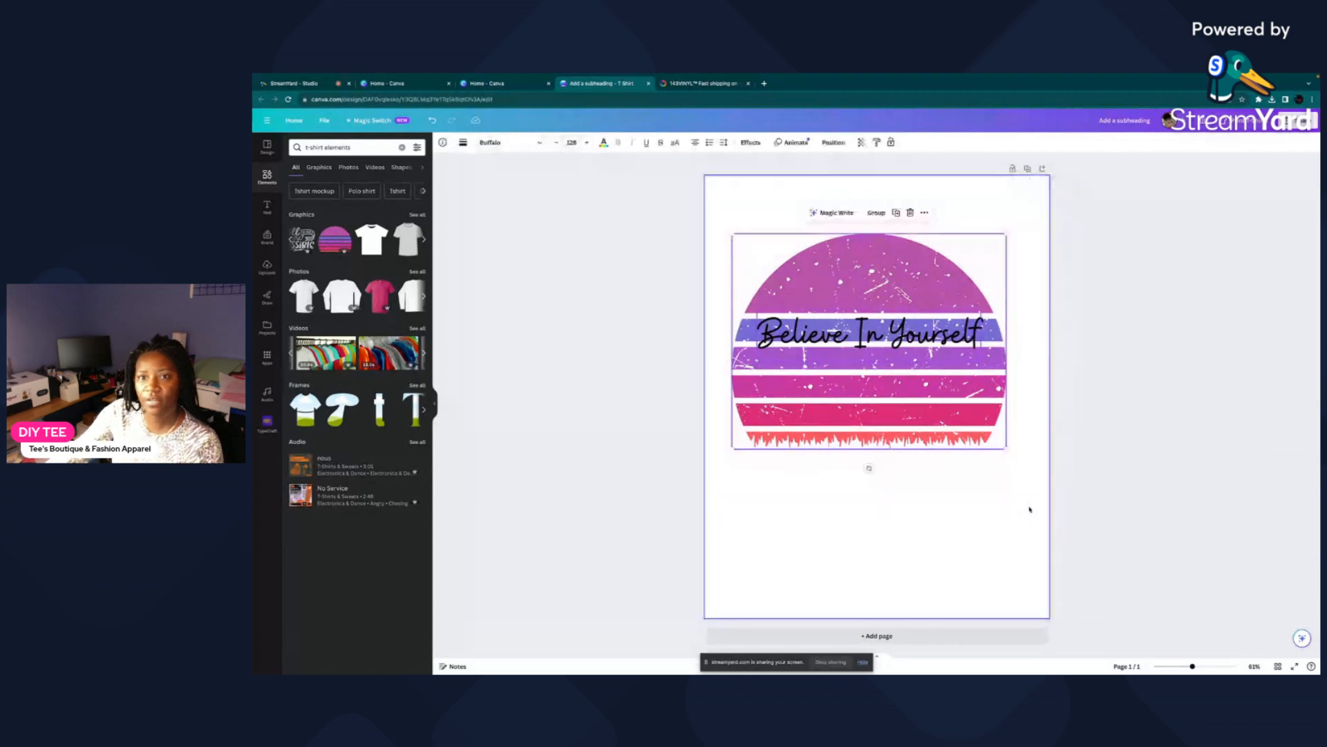
{"action": "left_click", "coordinate": [875, 213]}
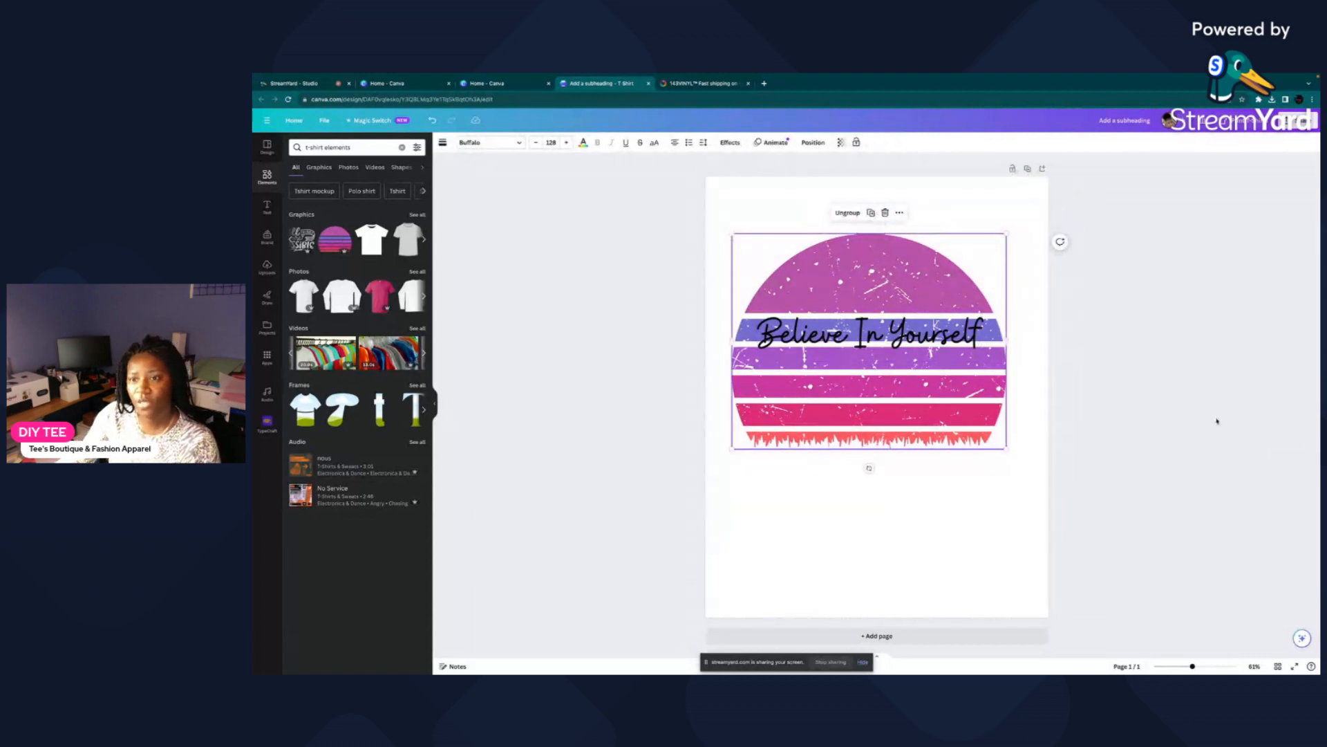
{"action": "left_click", "coordinate": [1191, 433]}
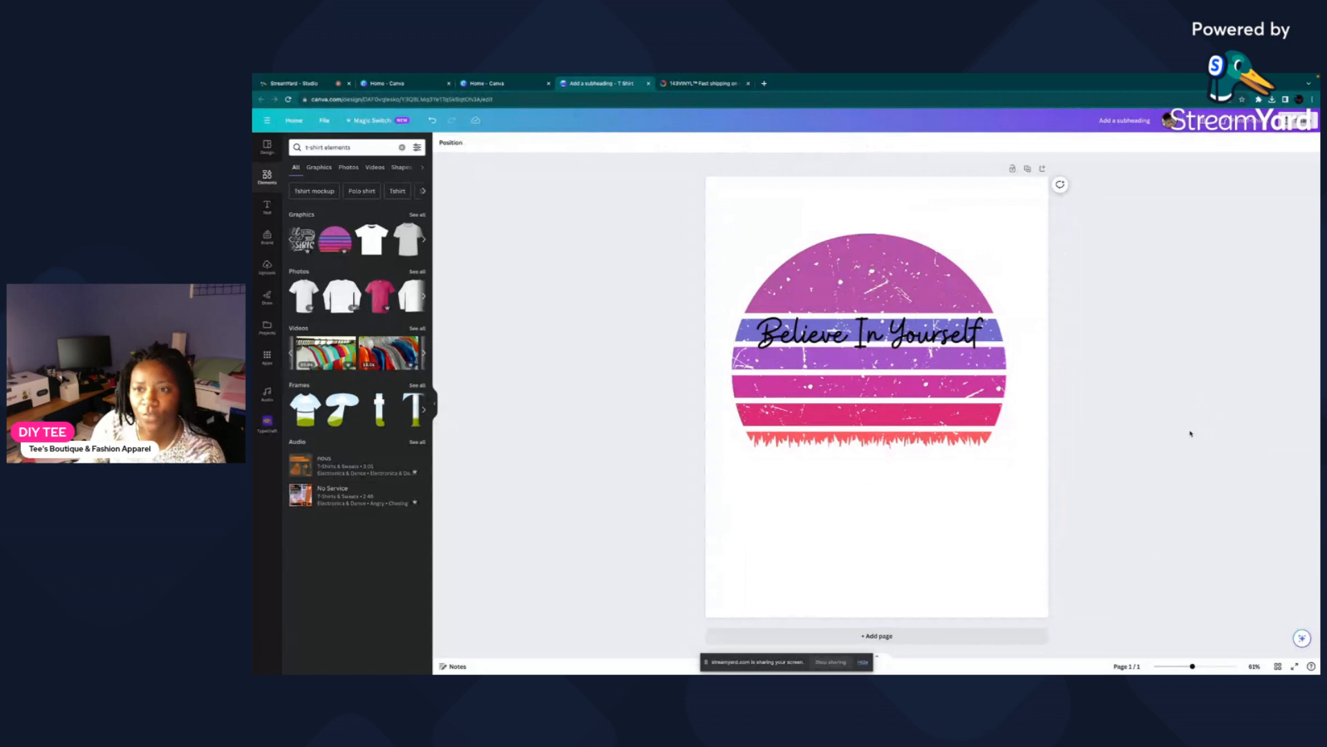
Download the grouped design as an SVG file with a transparent background.
{"action": "left_click", "coordinate": [1290, 120]}
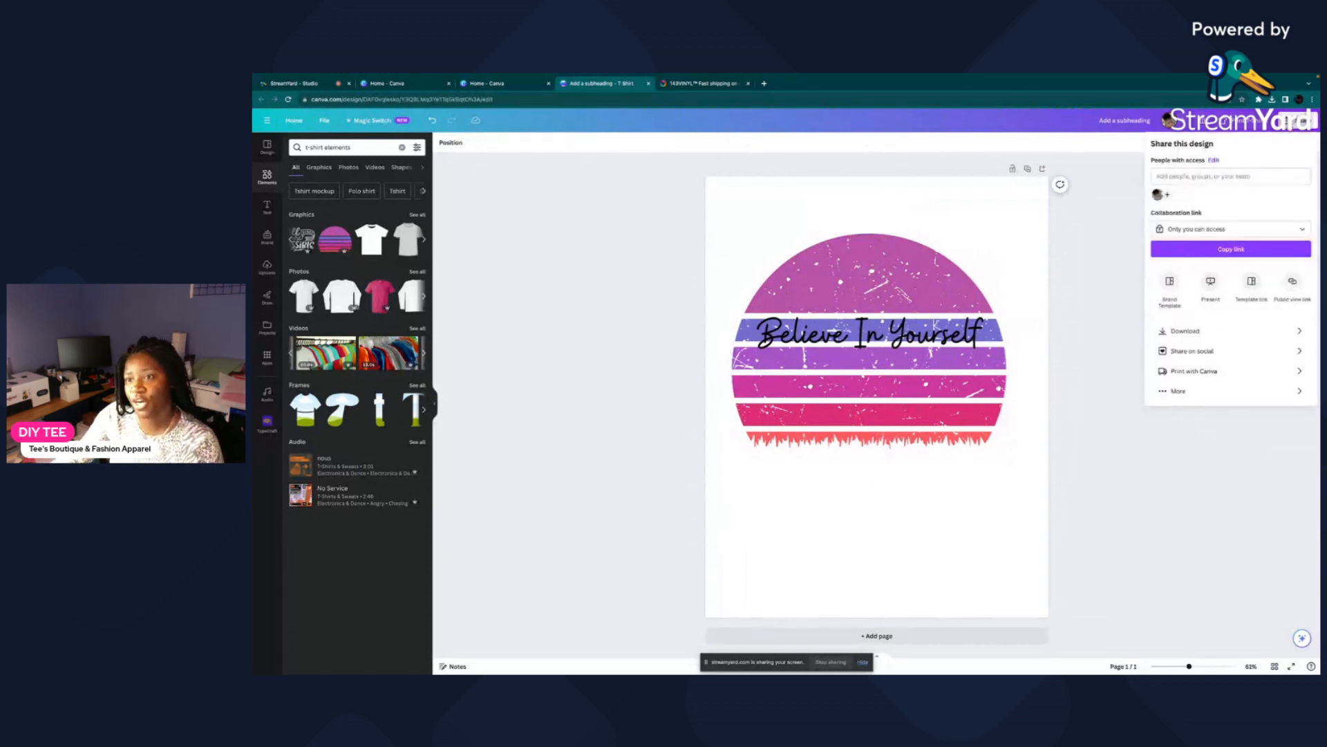
{"action": "left_click", "coordinate": [1182, 337]}
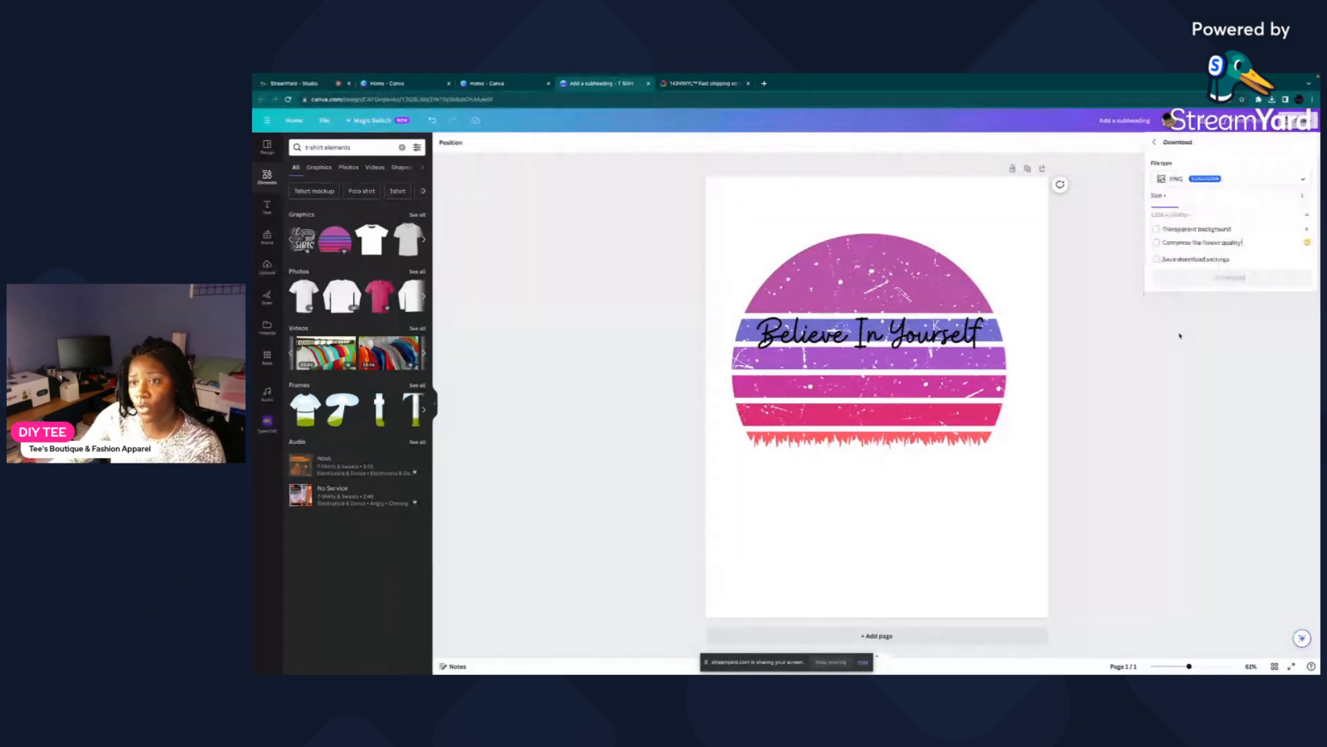
{"action": "left_click_drag", "start_coordinate": [1182, 208], "coordinate": [1310, 208]}
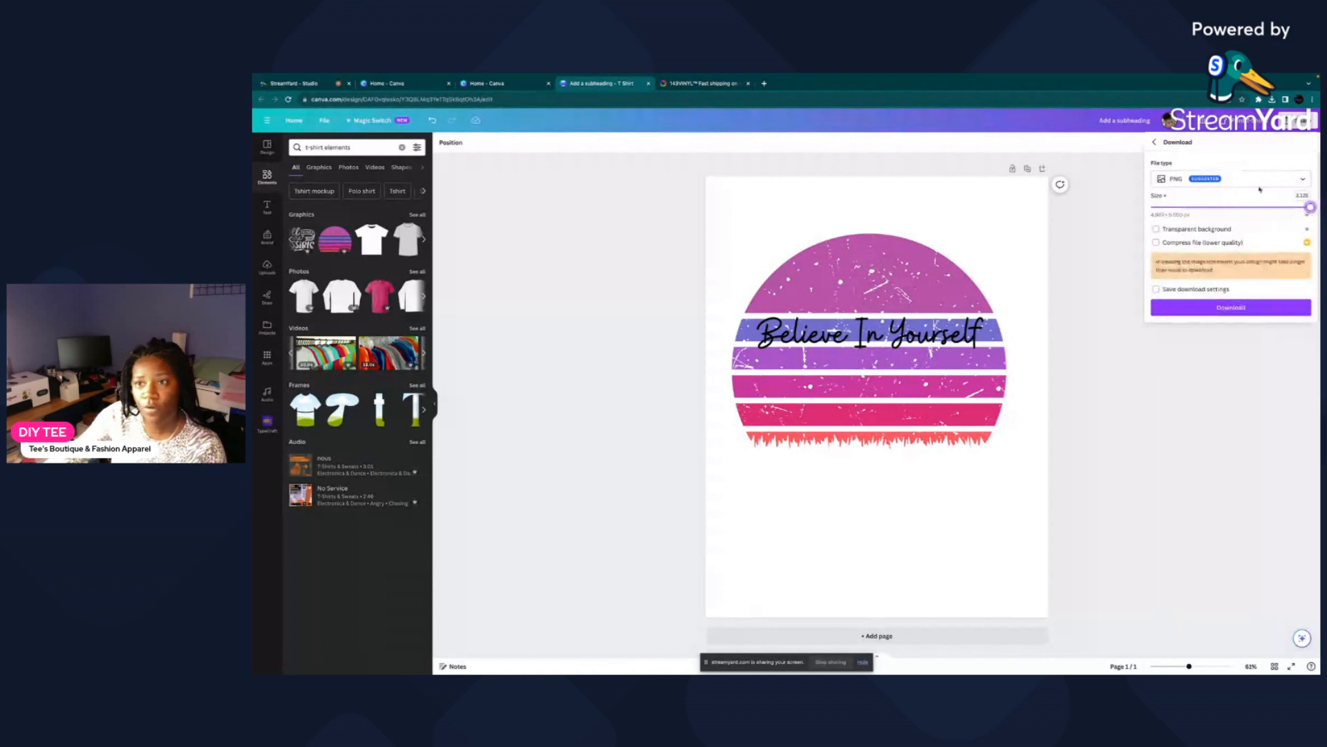
{"action": "left_click", "coordinate": [1254, 183]}
{"action": "scroll", "coordinate": [1200, 255], "scroll_direction": "down", "scroll_amount": 1}
{"action": "left_click", "coordinate": [1165, 271]}
{"action": "left_click", "coordinate": [1156, 198]}
{"action": "left_click", "coordinate": [1231, 235]}
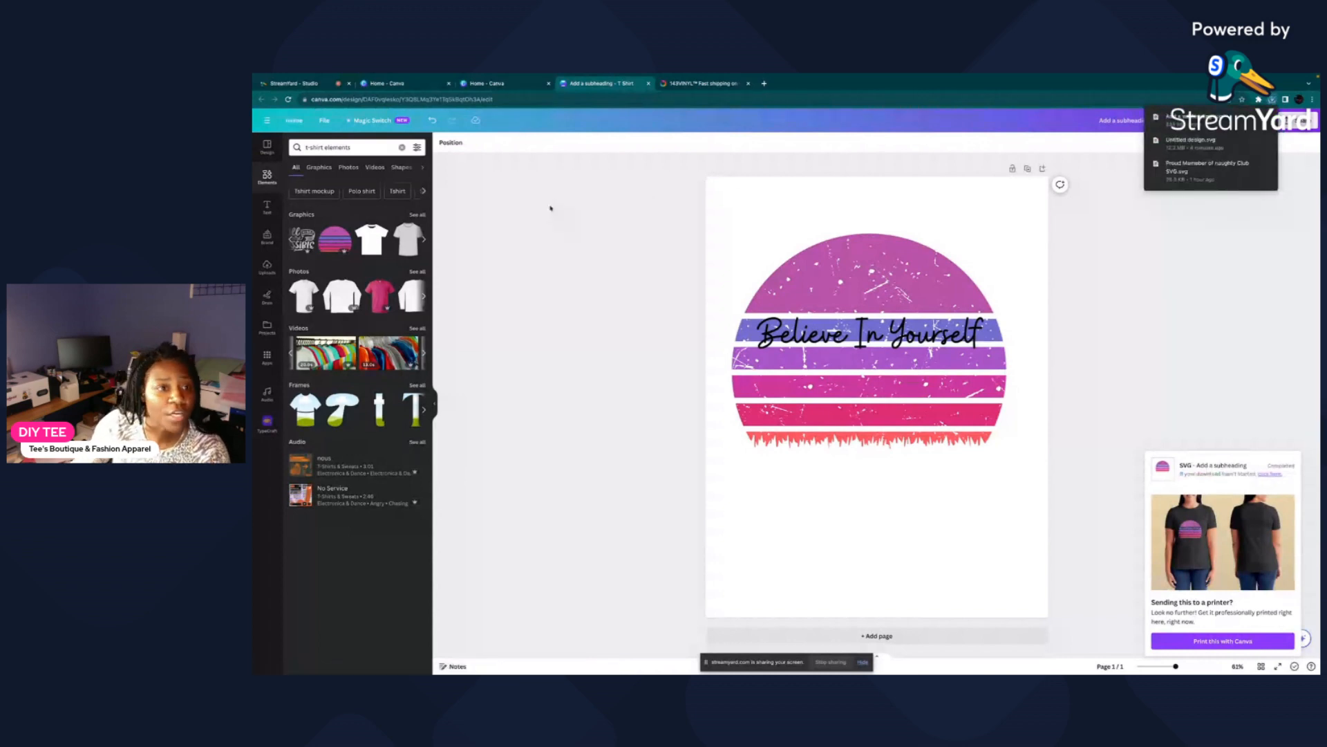
Browse the graphics among the T-shirt elements and switch to the related search "Tshirt mockup".
{"action": "left_click", "coordinate": [320, 168]}
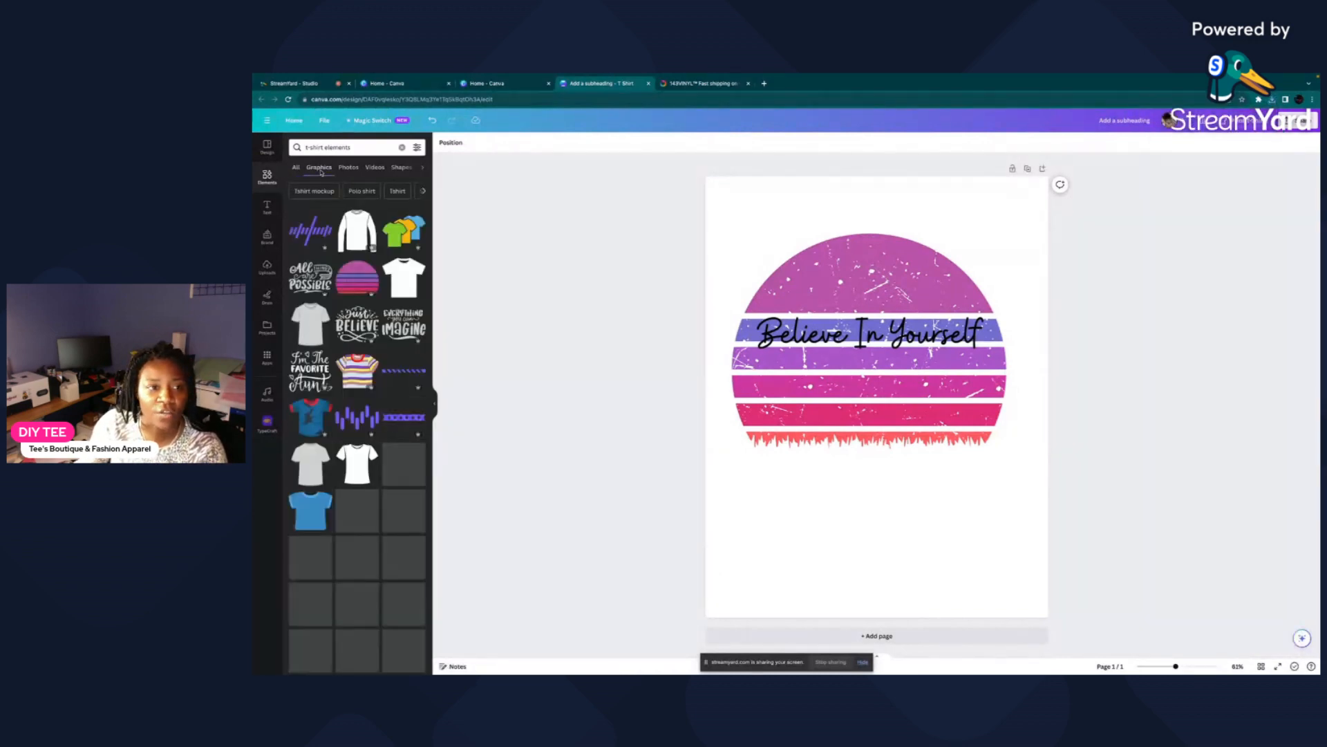
{"action": "scroll", "coordinate": [340, 283], "scroll_direction": "down", "scroll_amount": 3}
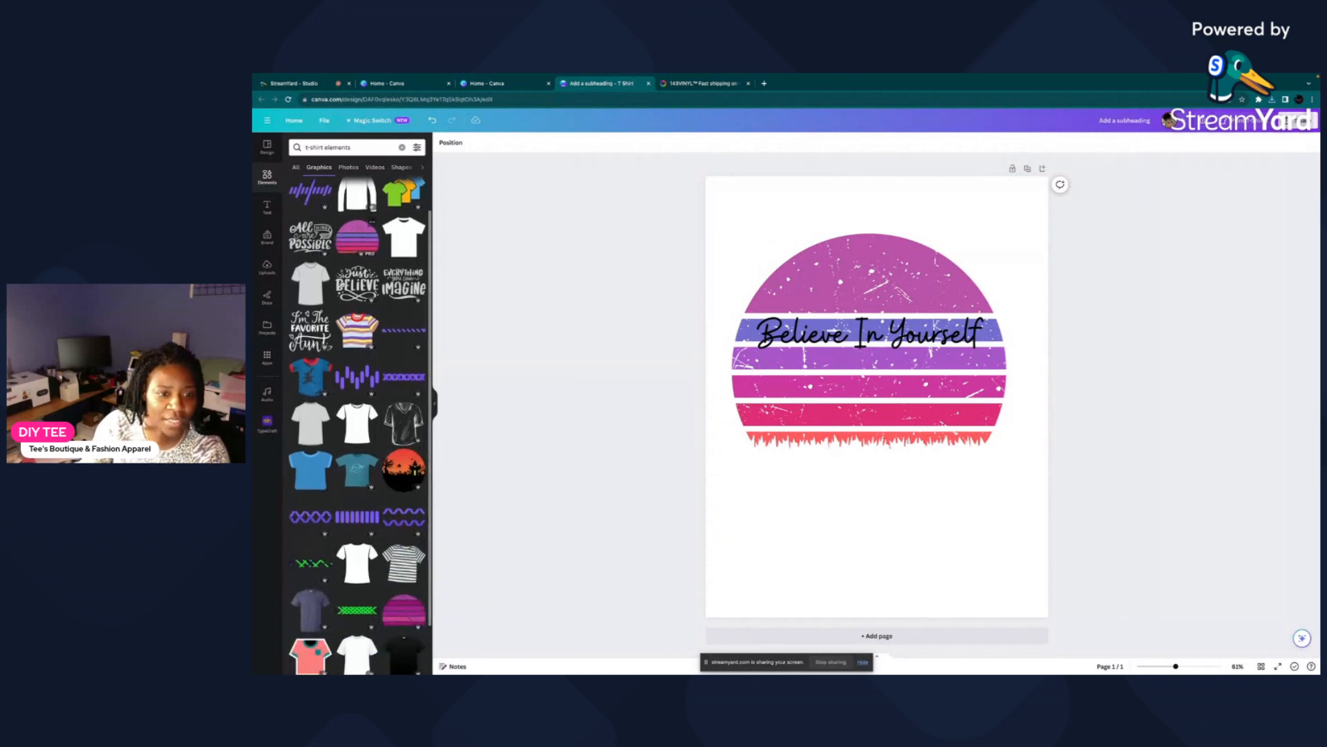
{"action": "scroll", "coordinate": [341, 283], "scroll_direction": "down", "scroll_amount": 5}
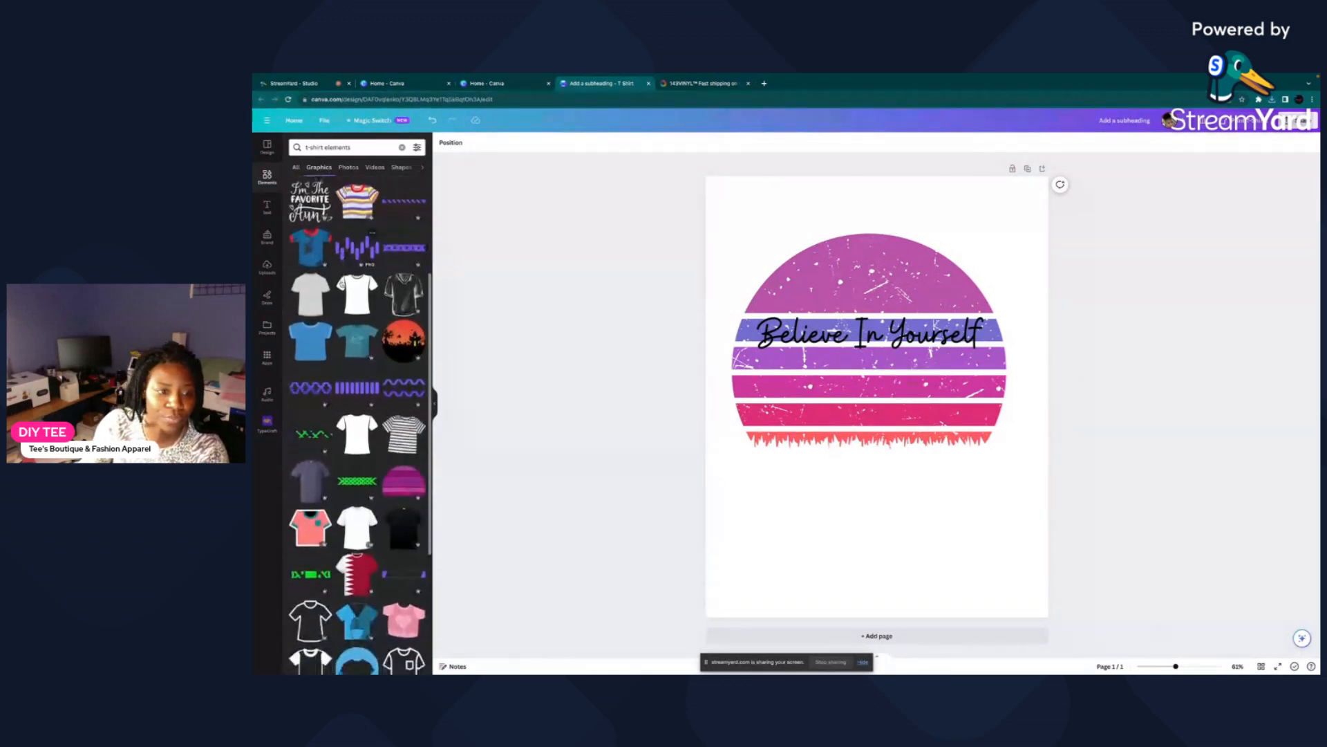
{"action": "scroll", "coordinate": [340, 283], "scroll_direction": "down", "scroll_amount": 8}
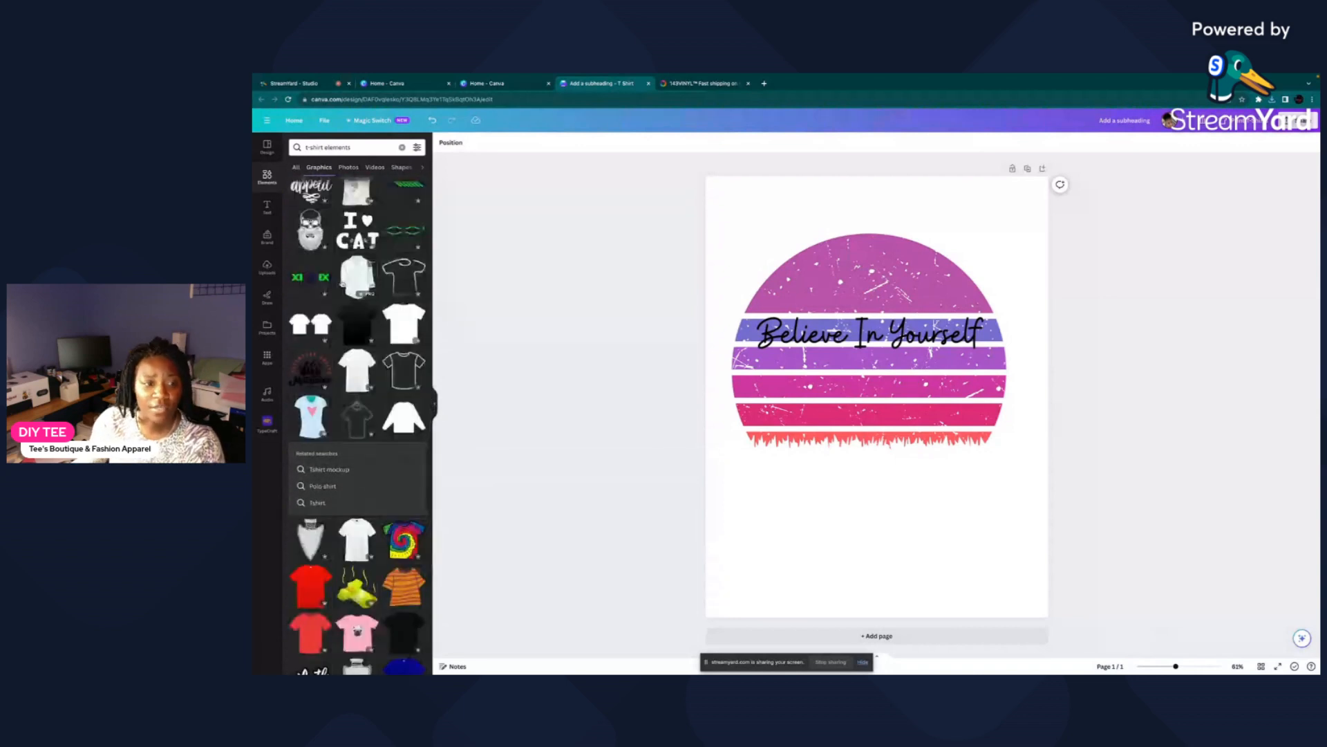
{"action": "left_click", "coordinate": [326, 470]}
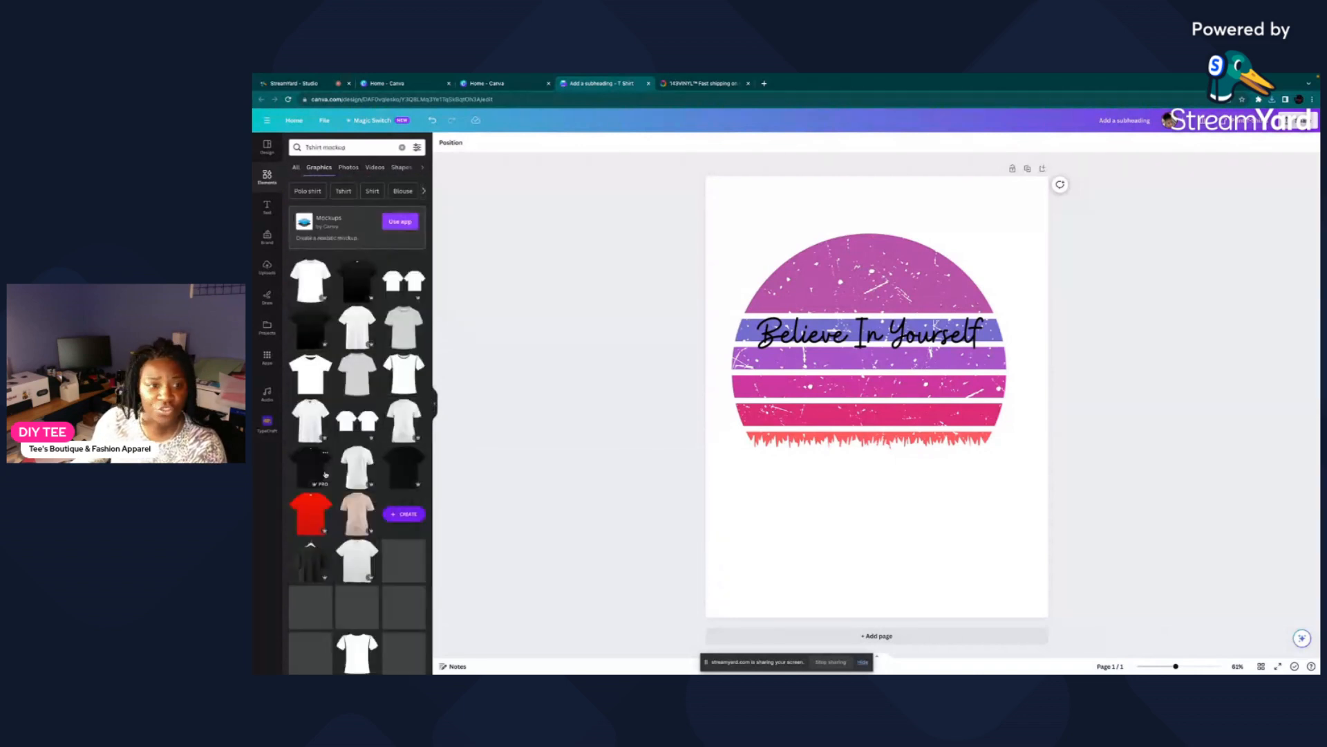
Place a plain black T-shirt mockup behind the grouped design and enlarge it to nearly the page's width.
{"action": "left_click", "coordinate": [399, 472]}
{"action": "left_click_drag", "start_coordinate": [852, 342], "coordinate": [852, 314]}
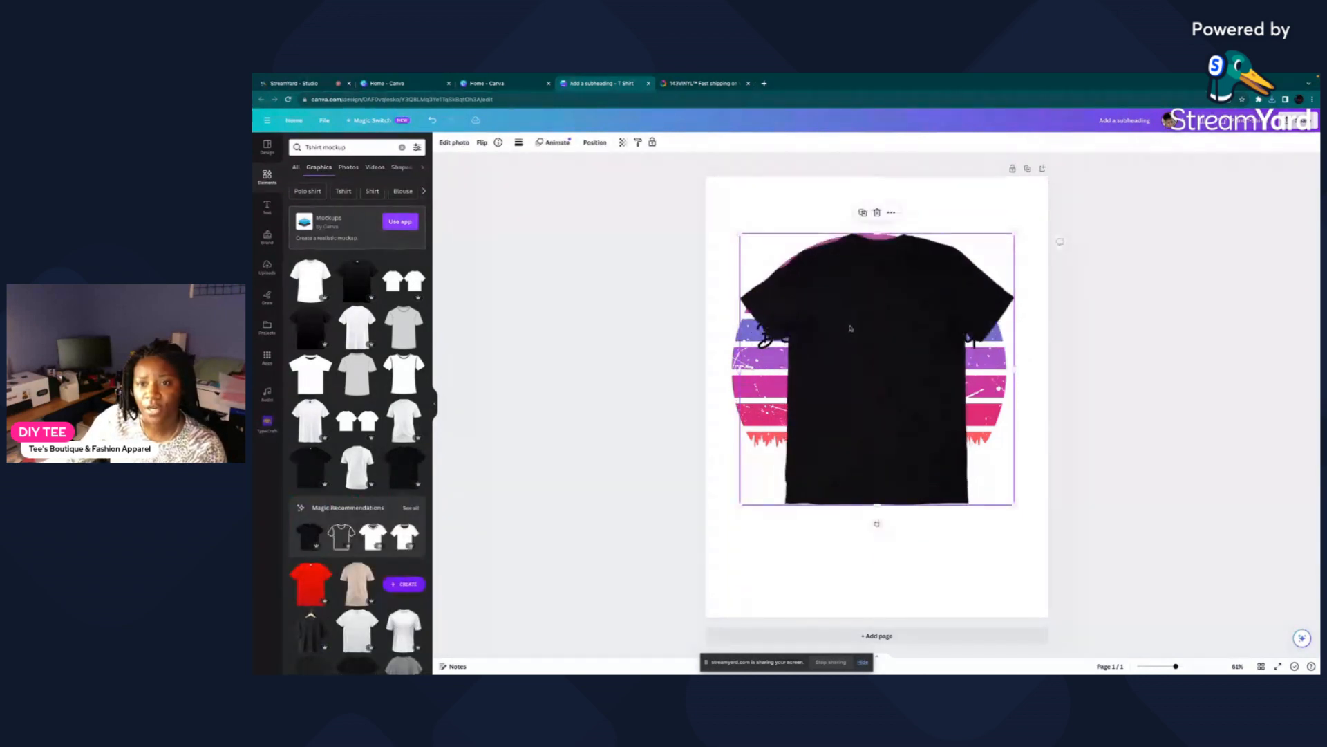
{"action": "left_click", "coordinate": [892, 214]}
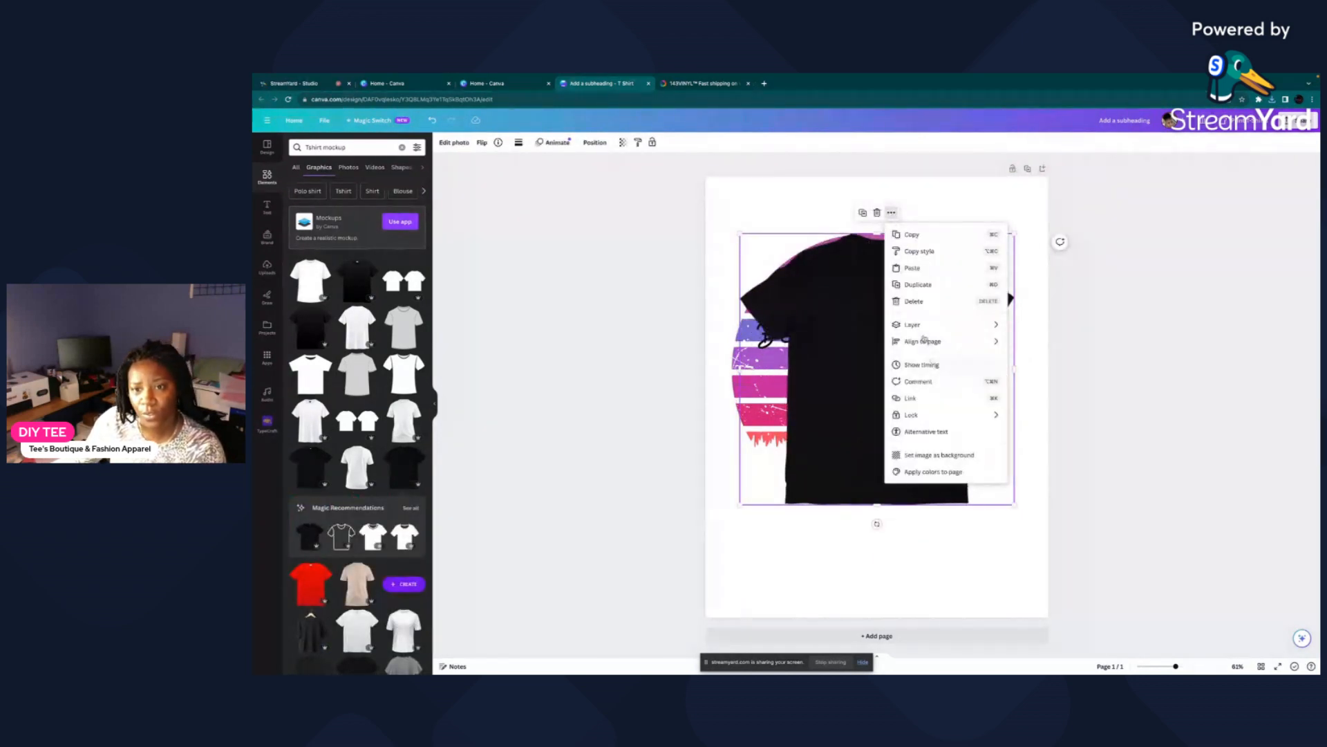
{"action": "mouse_move", "coordinate": [913, 328]}
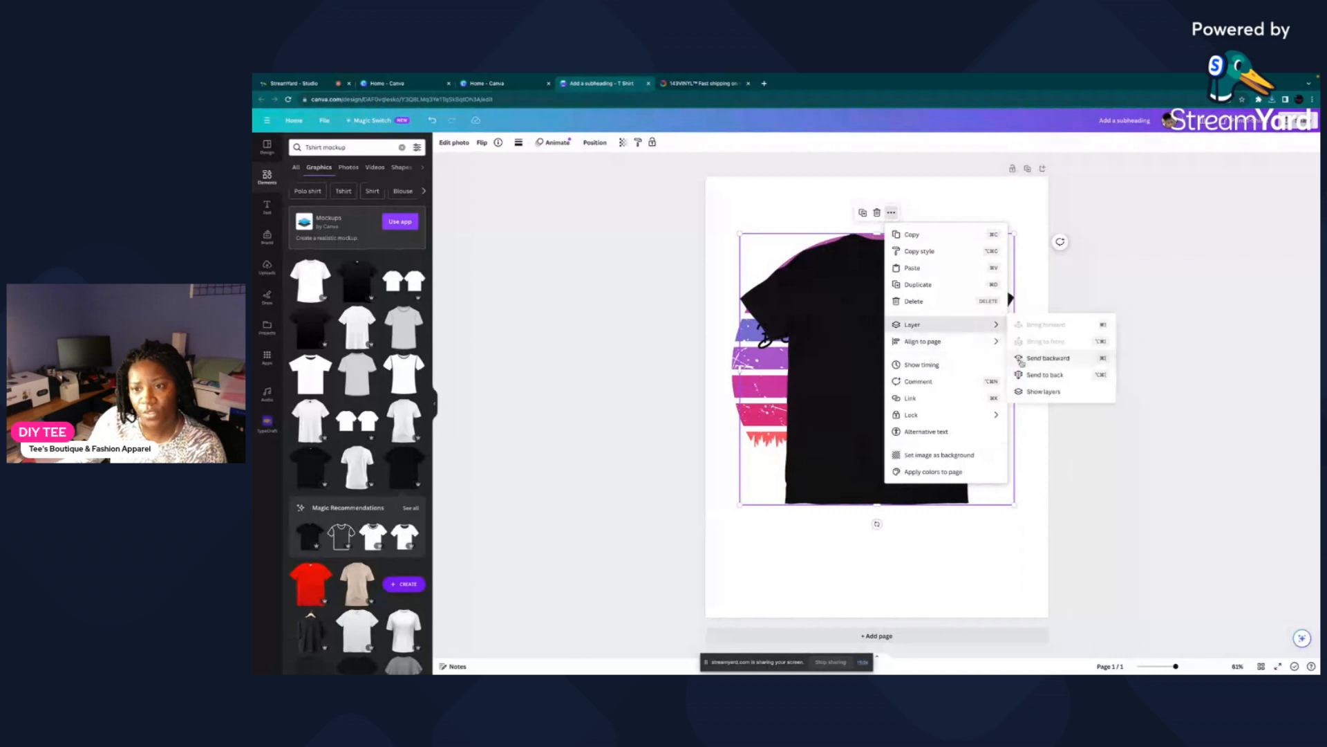
{"action": "left_click", "coordinate": [1047, 374]}
{"action": "mouse_move", "coordinate": [913, 369]}
{"action": "left_mouse_down"}
{"action": "mouse_move", "coordinate": [929, 377]}
{"action": "mouse_move", "coordinate": [912, 366]}
{"action": "left_mouse_up"}
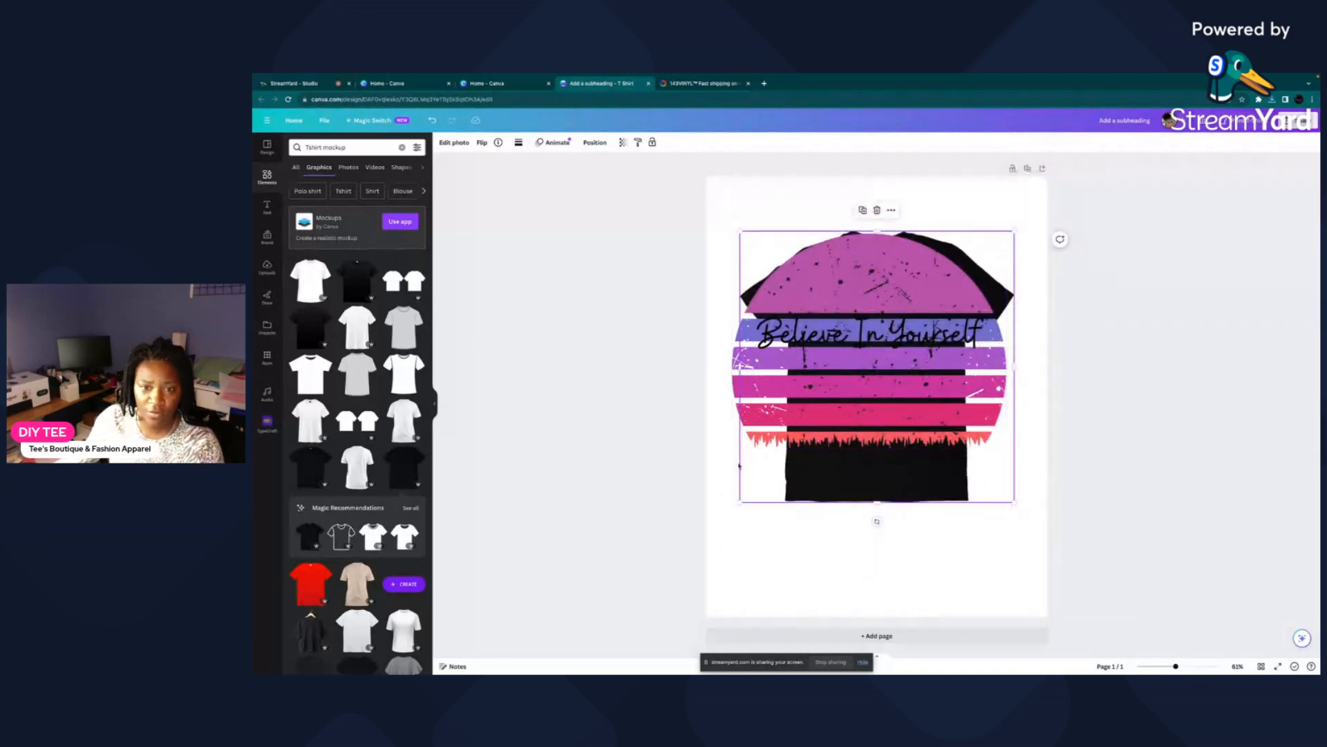
{"action": "left_click_drag", "start_coordinate": [738, 502], "coordinate": [710, 531]}
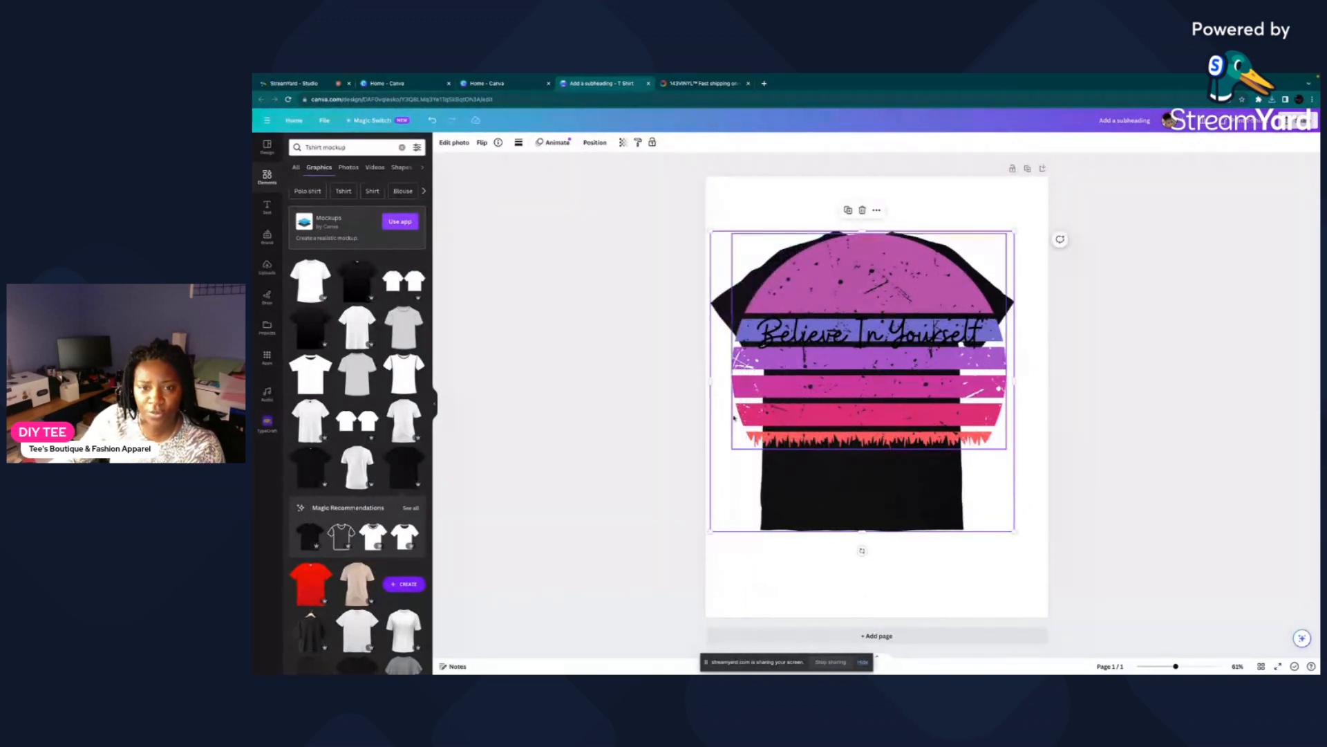
Shrink the grouped sunset design to about half the black T-shirt's width and center it on the shirt's chest.
{"action": "left_click", "coordinate": [732, 417]}
{"action": "left_click_drag", "start_coordinate": [732, 448], "coordinate": [795, 399]}
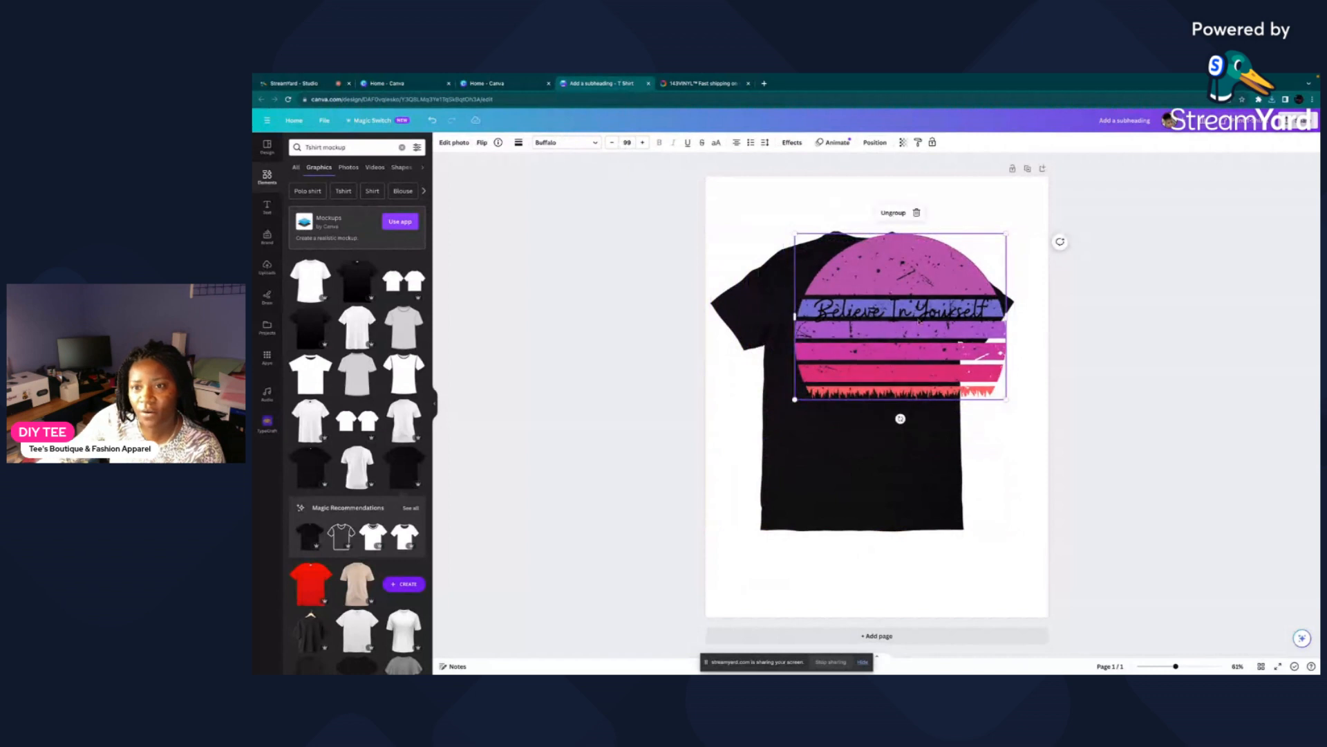
{"action": "left_click_drag", "start_coordinate": [1005, 233], "coordinate": [945, 282]}
{"action": "mouse_move", "coordinate": [889, 363]}
{"action": "left_mouse_down"}
{"action": "mouse_move", "coordinate": [876, 366]}
{"action": "mouse_move", "coordinate": [887, 381]}
{"action": "left_mouse_up"}
{"action": "left_click", "coordinate": [973, 467]}
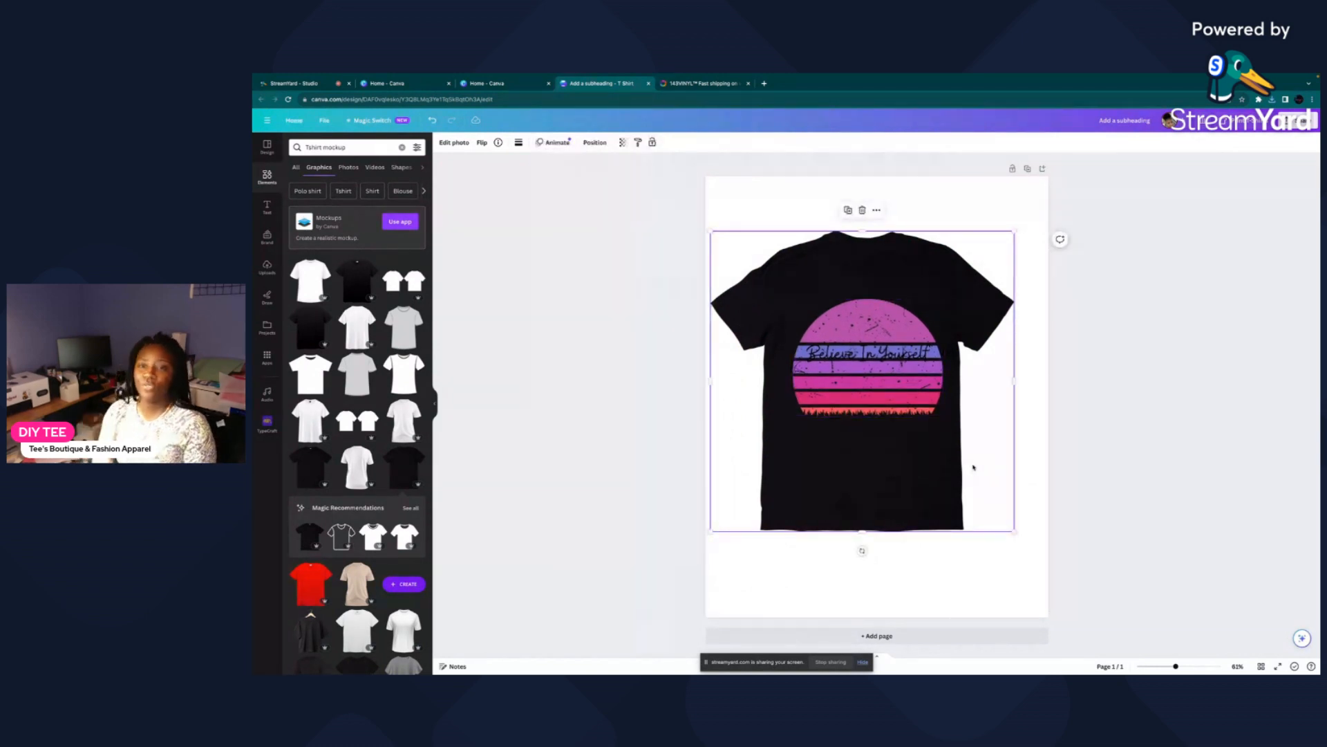